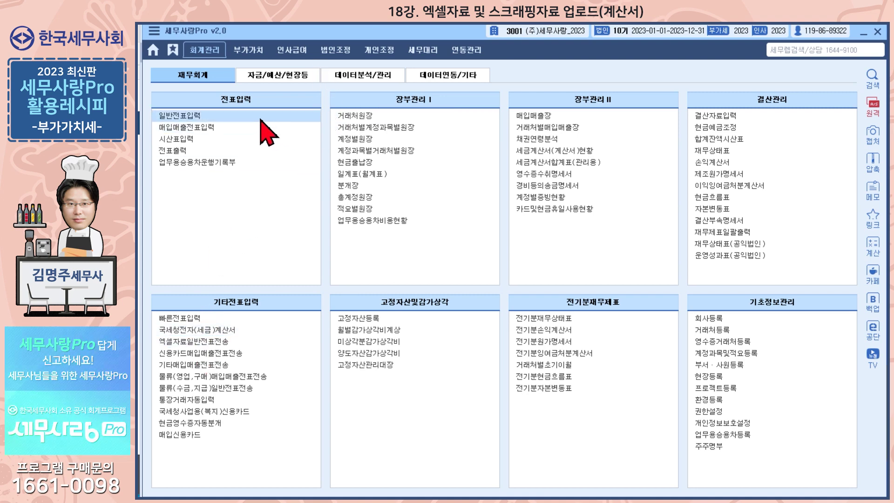
Step: Open the 기타매입매출전표전송 screen from the financial accounting (재무회계) functions
click(450, 75)
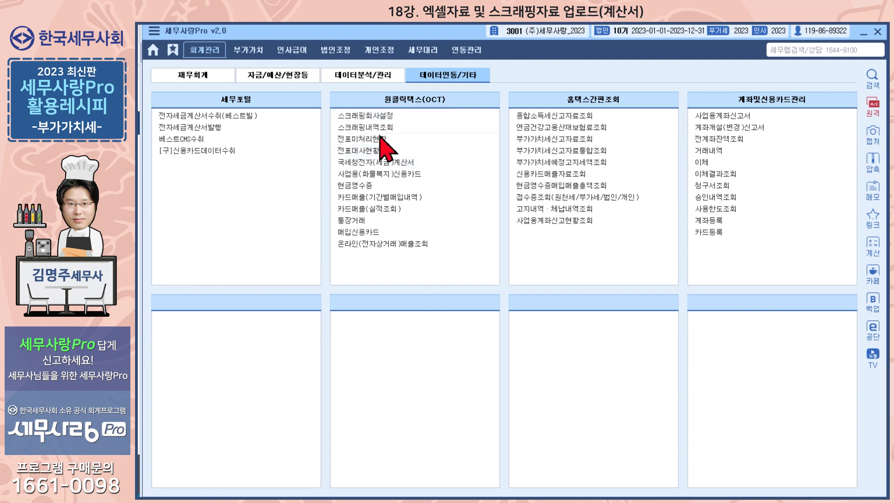
click(191, 76)
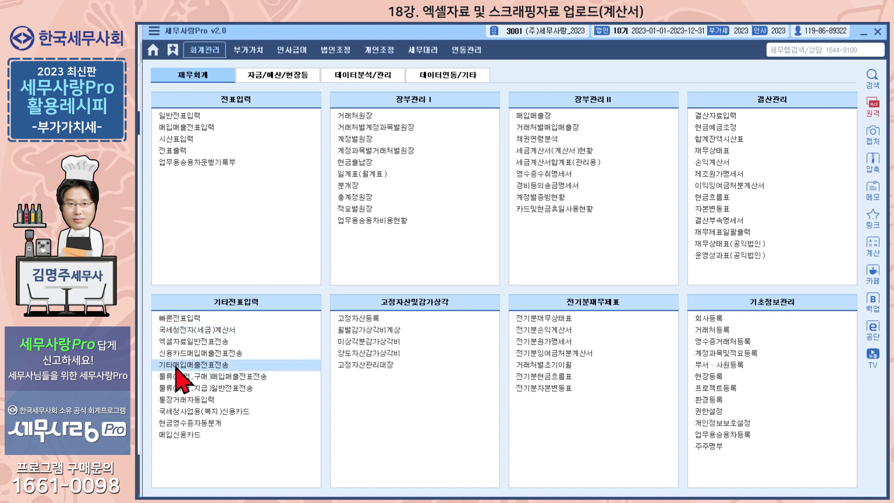
click(256, 366)
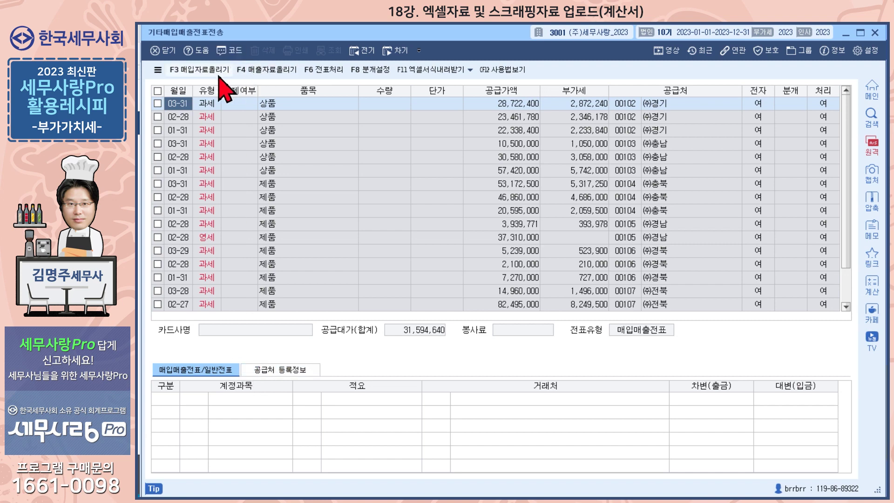
Step: Load the sales data file 기타매출자료입력 업로드_2023년 1분기 매출계산서.xls and accept its entry
click(268, 70)
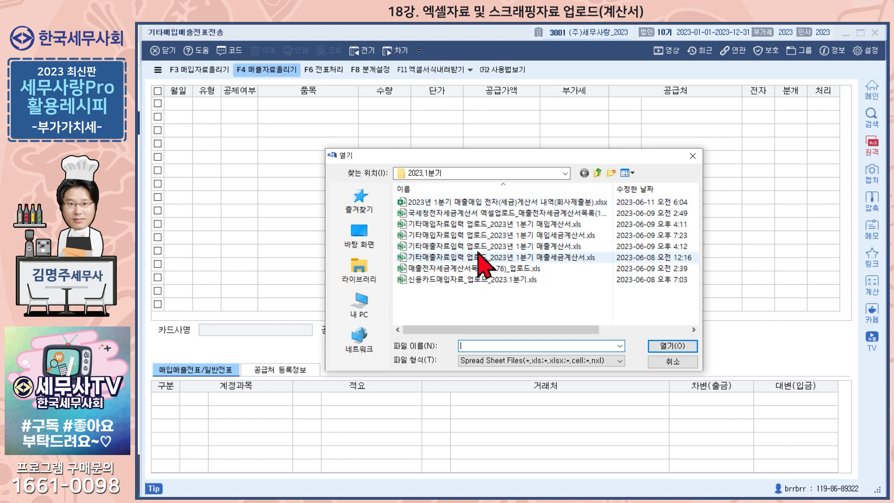
click(456, 247)
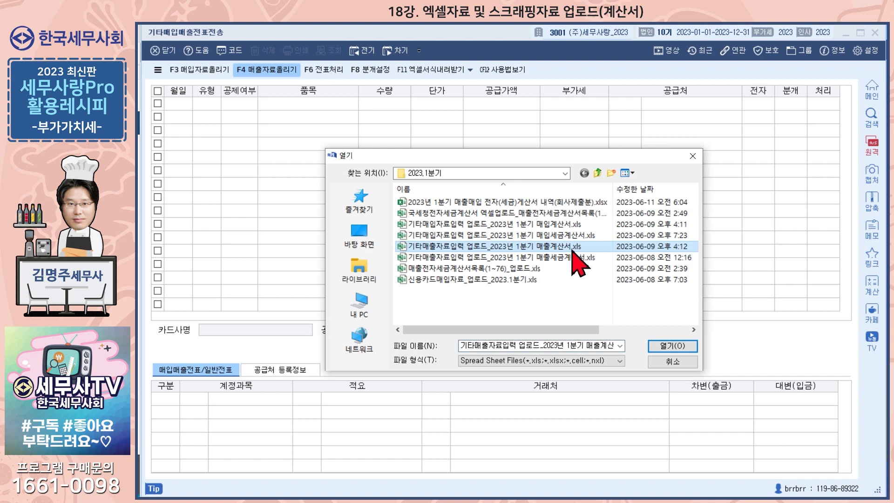
click(663, 350)
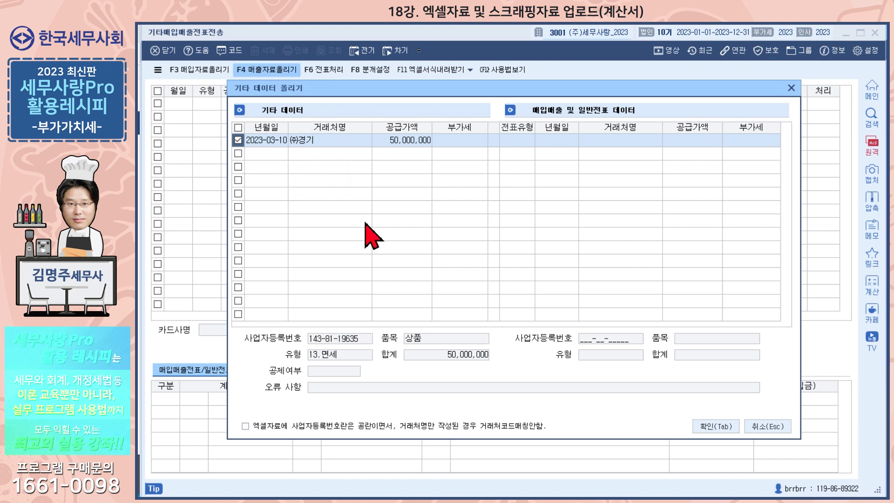
click(712, 426)
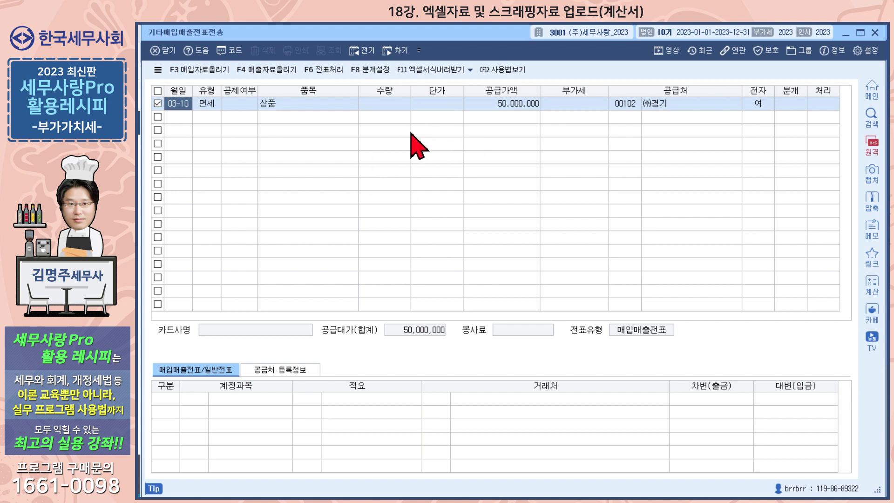
Step: Apply the sales journal accounts 0404 제품매출 and 0108 외상매출금 to the loaded entry and transfer it as a 매입매출전표 slip
click(382, 70)
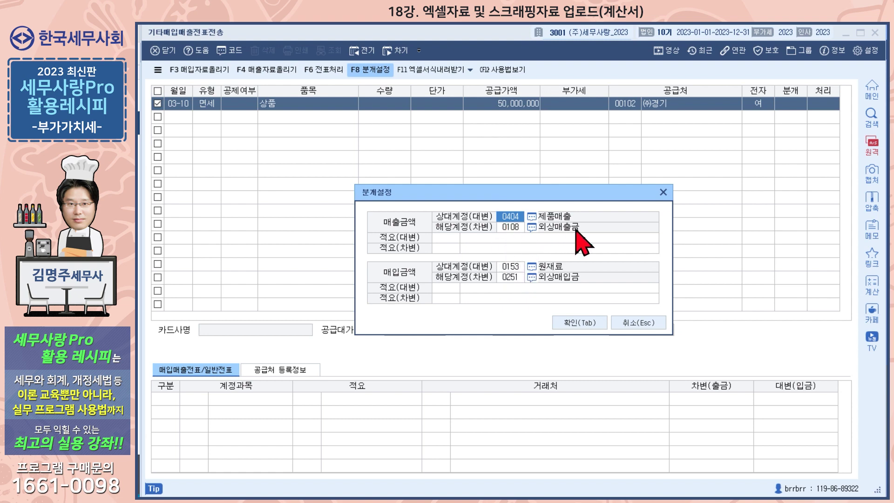
click(597, 326)
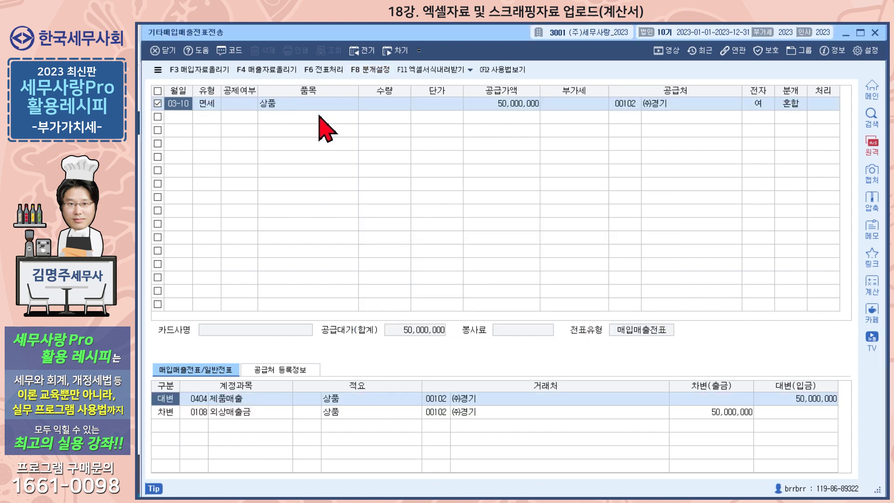
click(324, 70)
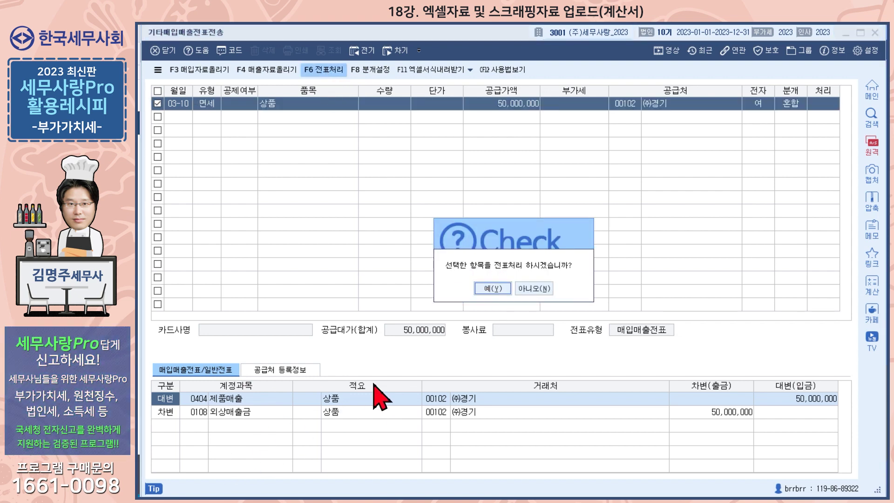
click(493, 288)
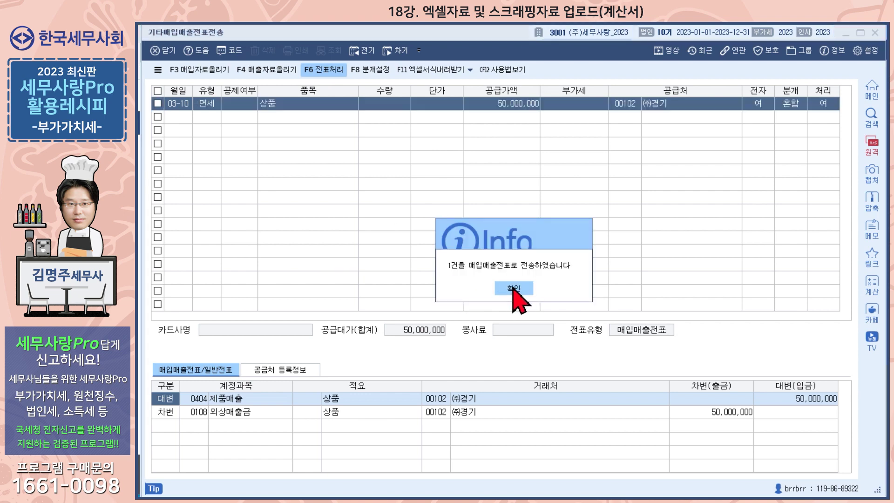
click(515, 288)
key(Escape)
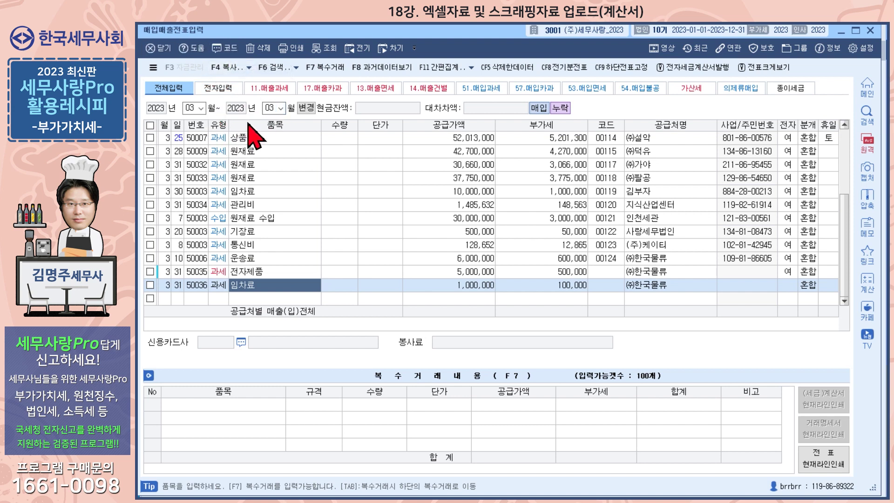
Step: In 매입매출전표입력, change the query to a single date and list the slips for 10 March 2023
click(305, 108)
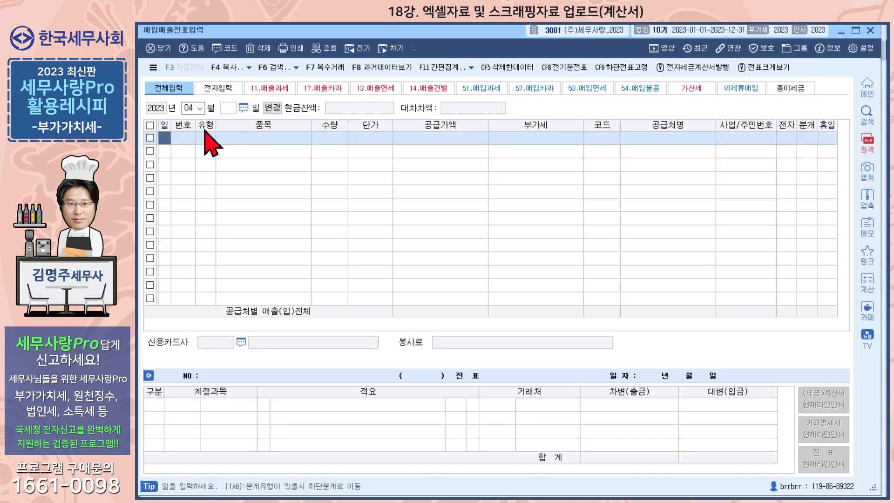
click(231, 109)
text(10)
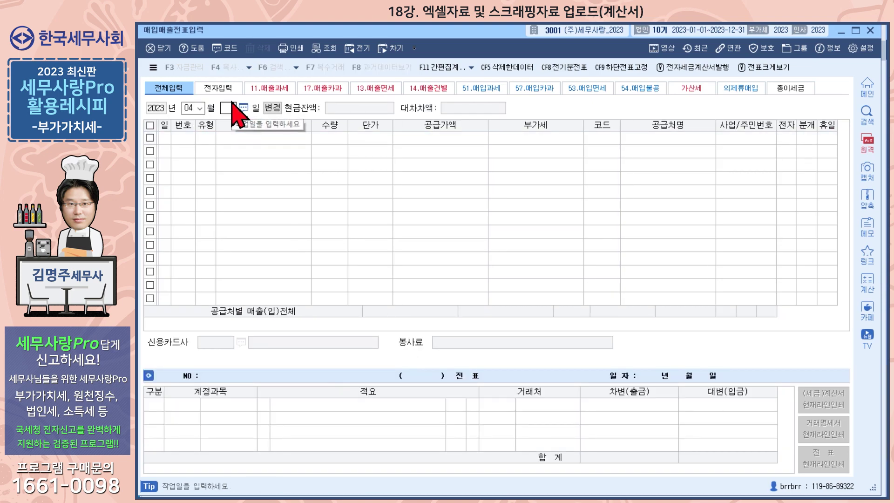
key(Return)
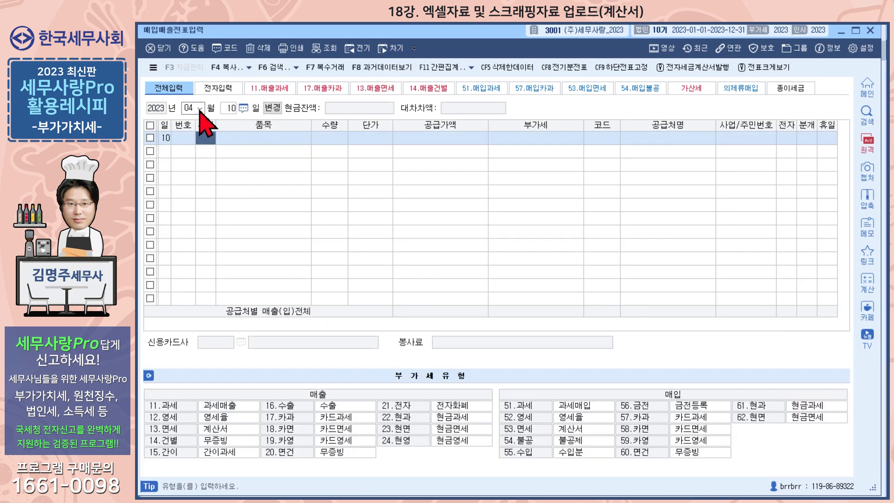
click(200, 112)
click(200, 111)
click(193, 135)
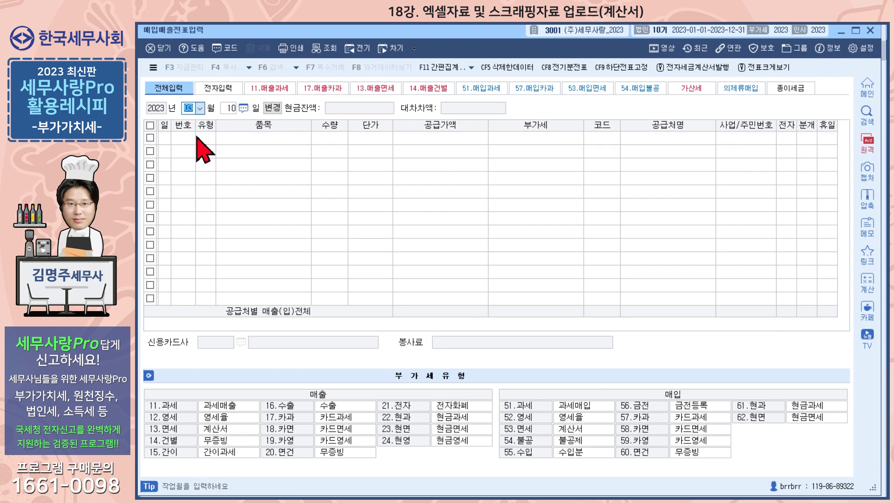
key(Return)
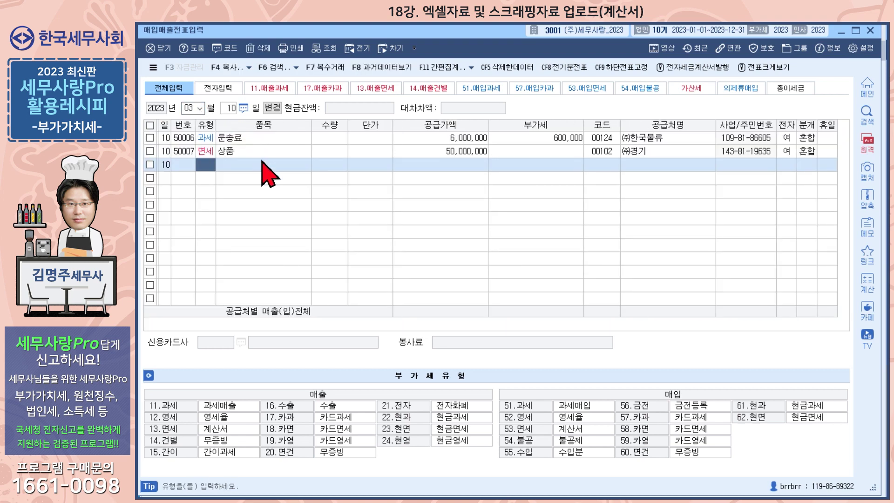
Step: Select the tax-exempt 상품 sale to ㈜경기 and change its credit account to 0401 상품매출
click(253, 150)
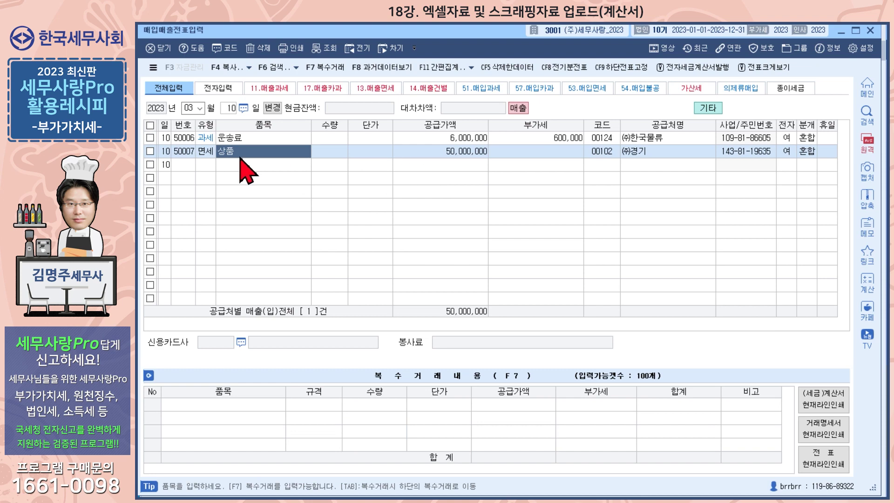
click(205, 151)
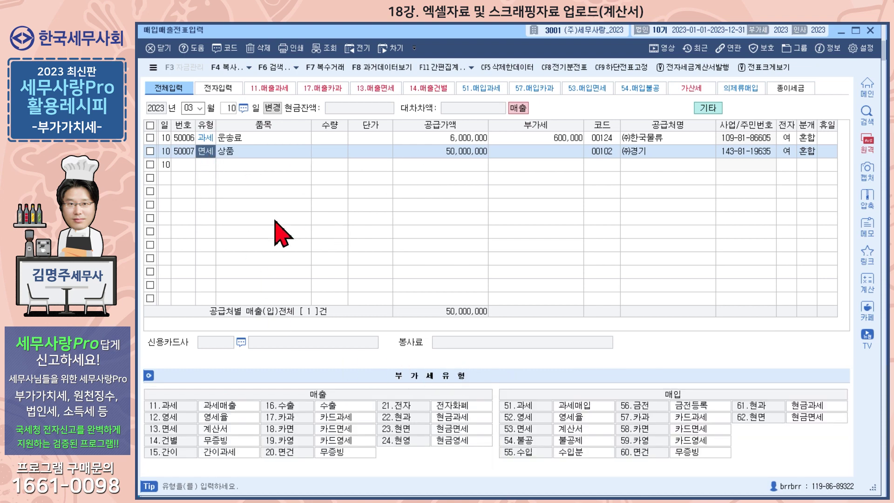
click(451, 154)
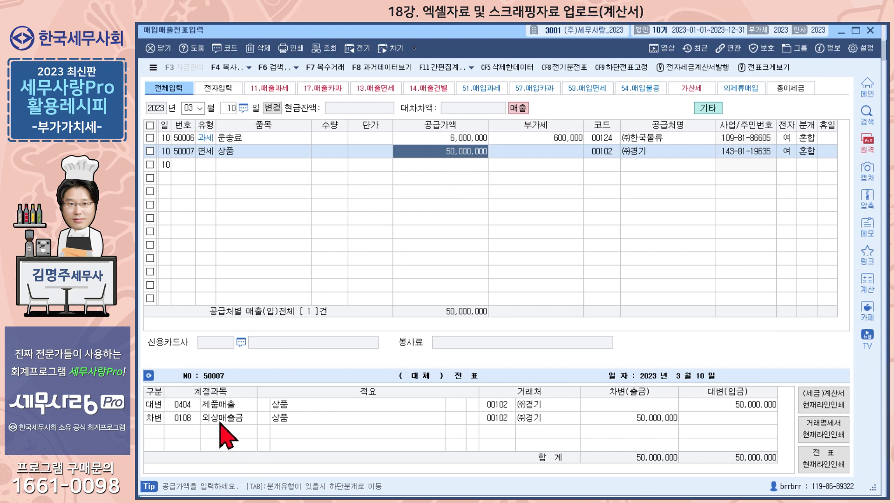
click(209, 406)
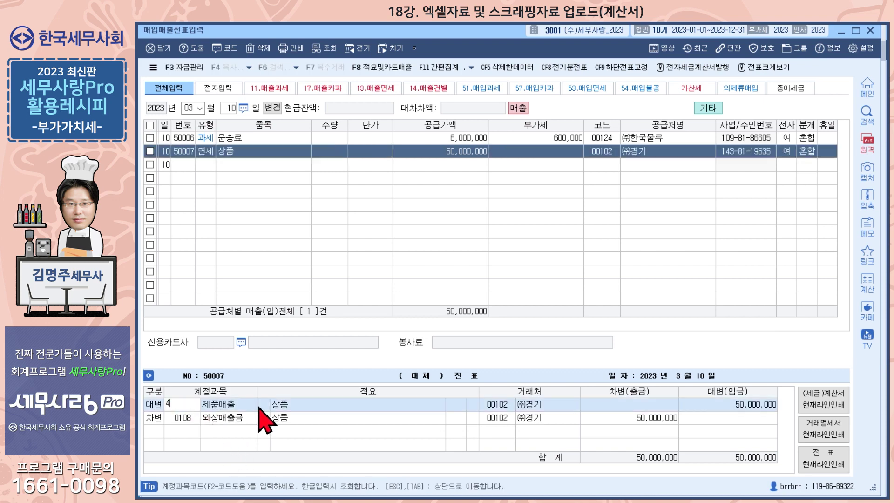
key(Return)
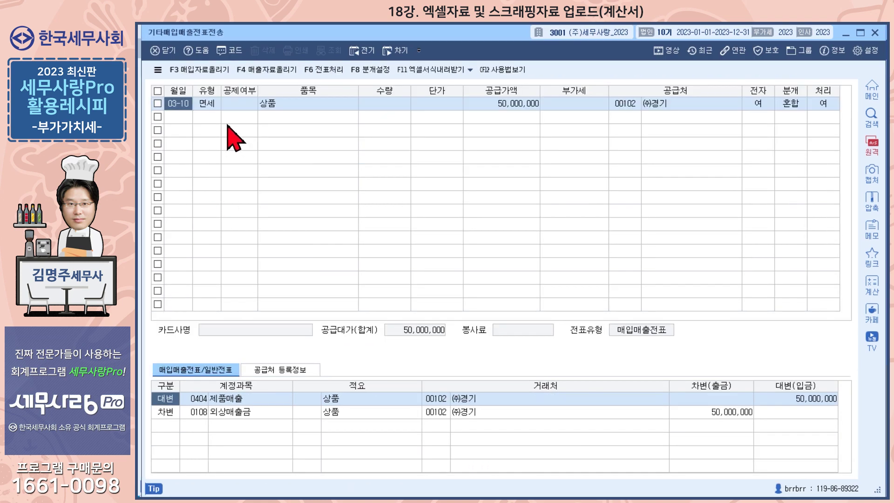
Step: Back in 기타매입매출전표전송, load the purchase file 기타매입자료입력 업로드_2023년 1분기 매입계산서.xls with all suppliers registered
click(200, 71)
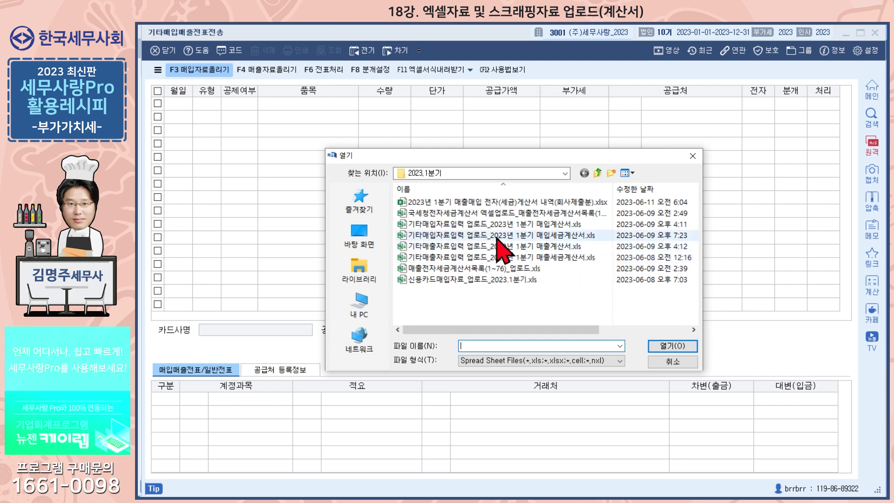
click(480, 226)
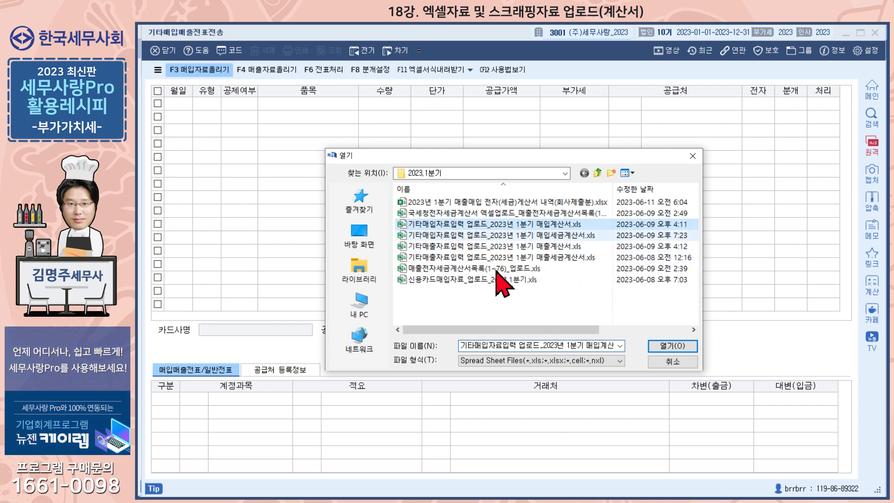
click(674, 350)
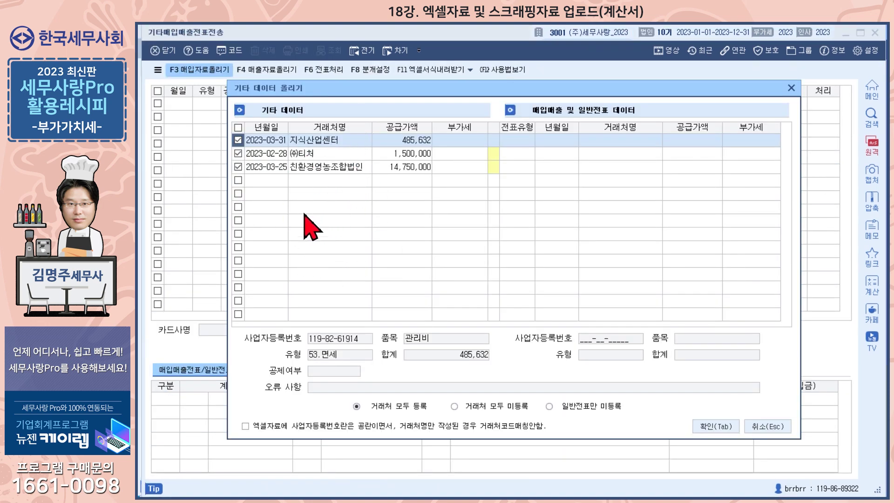
click(711, 426)
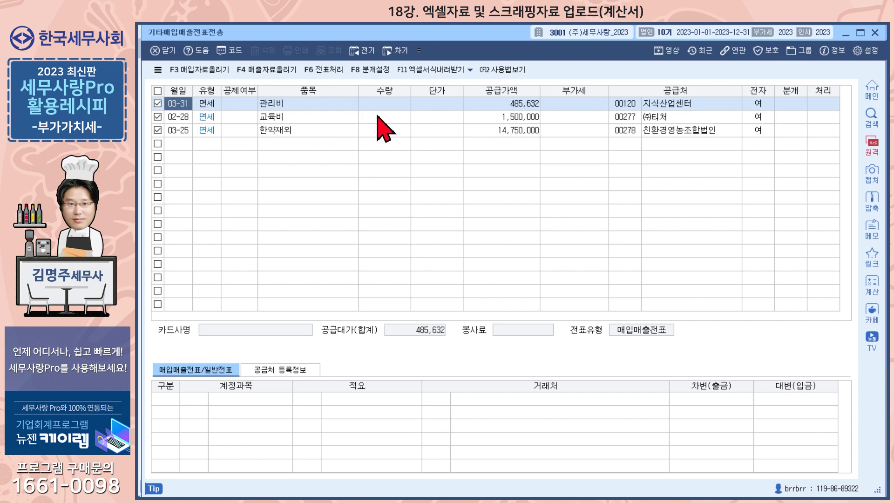
Step: Apply the purchase journal accounts 0153 원재료 and 0251 외상매입금 to the loaded purchases and transfer them as 매입매출전표 slips
click(369, 70)
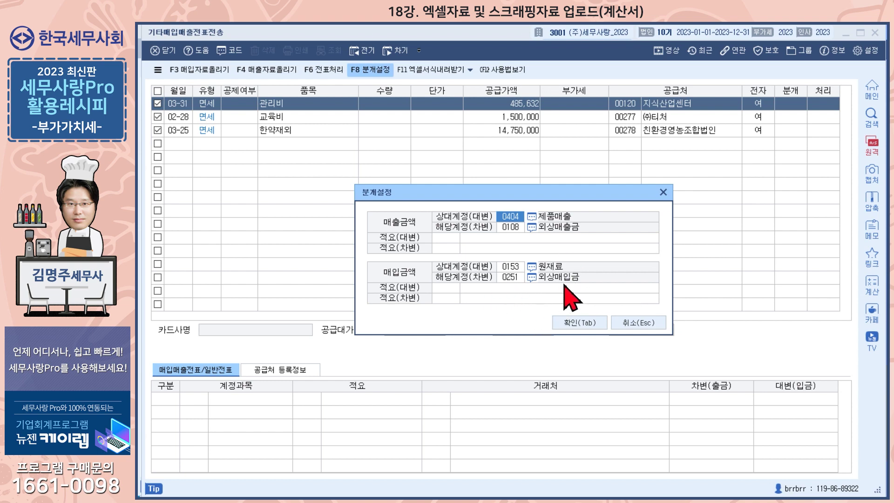
click(580, 324)
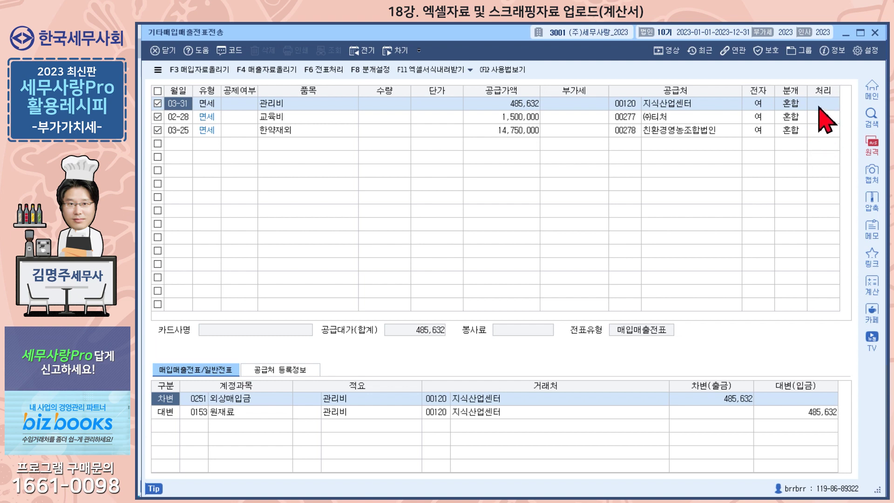
click(324, 70)
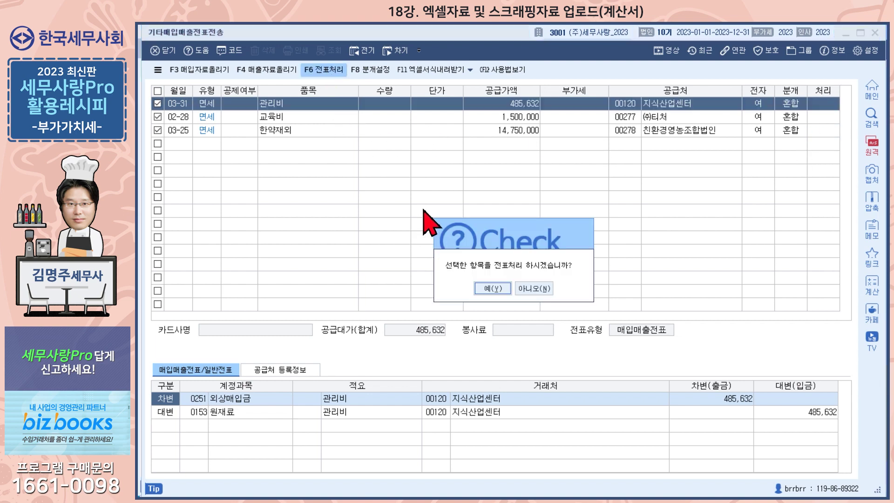
click(491, 289)
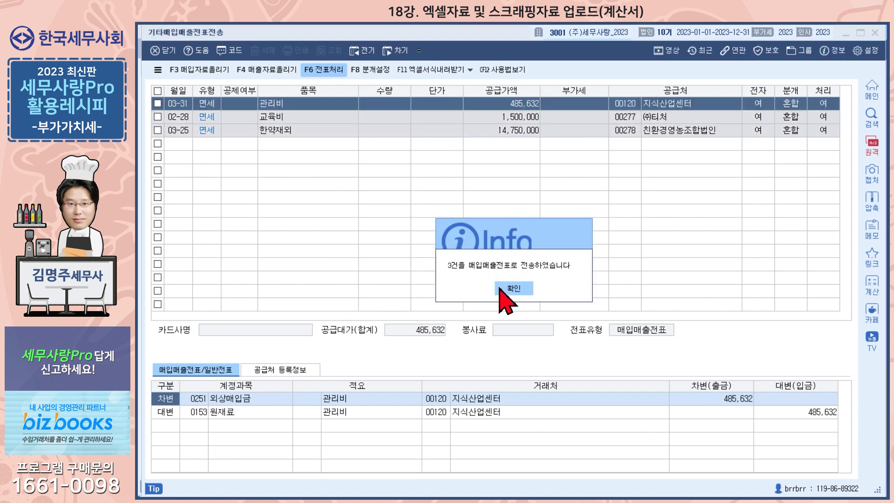
click(515, 289)
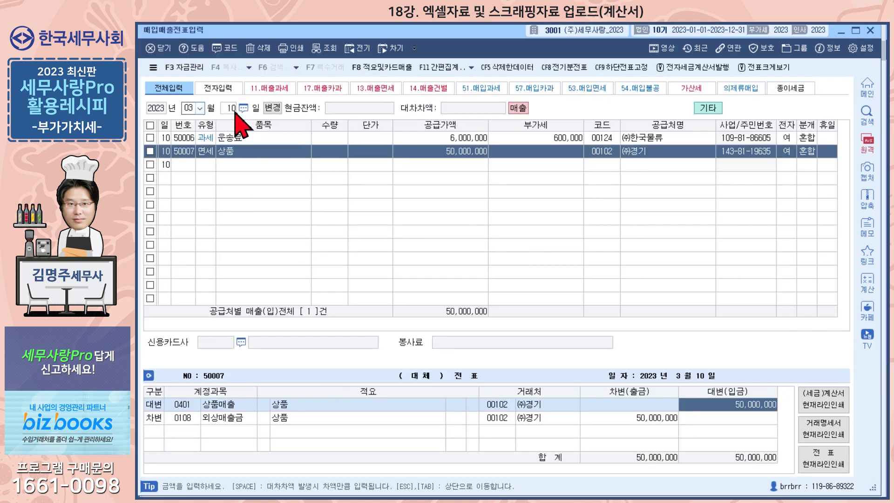
Step: In 매입매출전표입력, switch to a month range and list the slips from January to March 2023
click(272, 108)
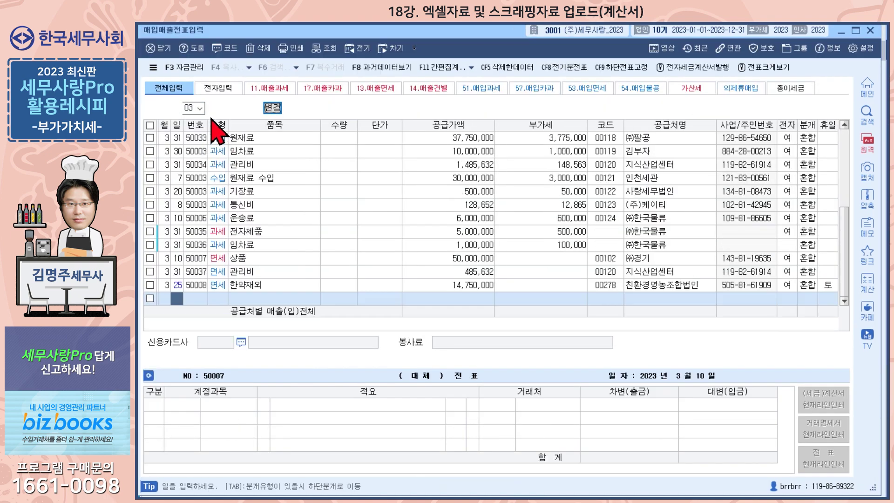
click(201, 108)
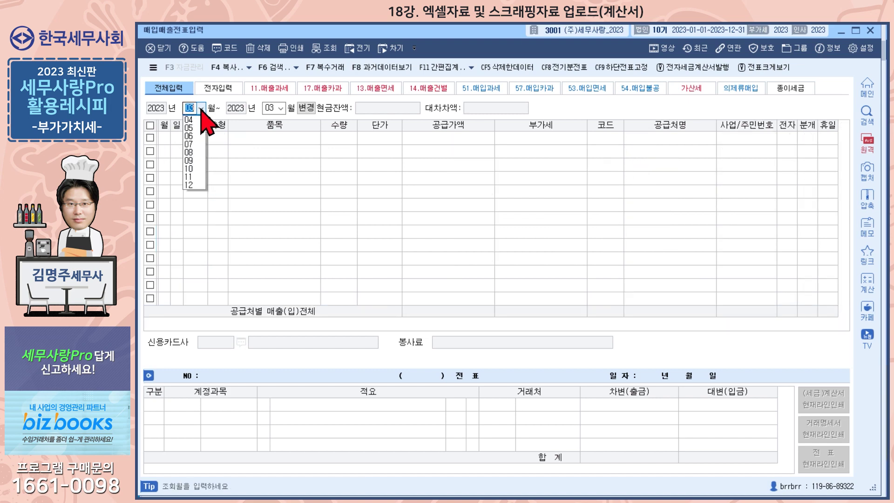
click(203, 120)
click(276, 110)
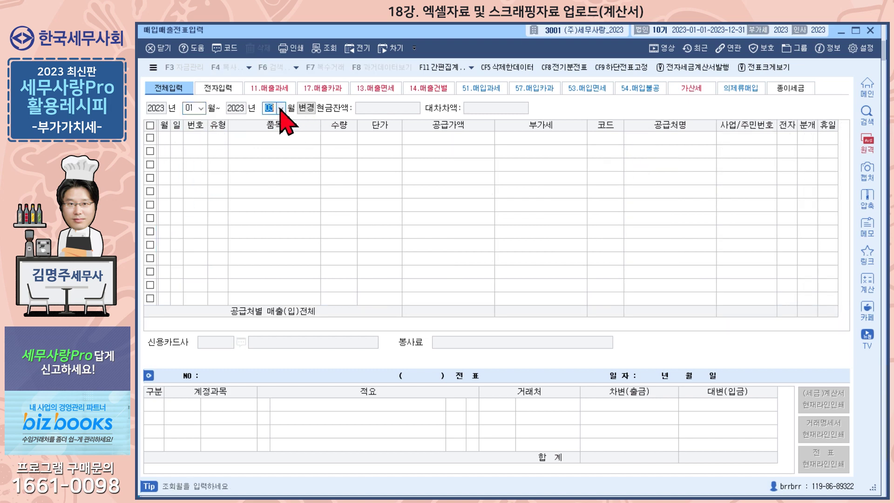
click(281, 108)
click(274, 136)
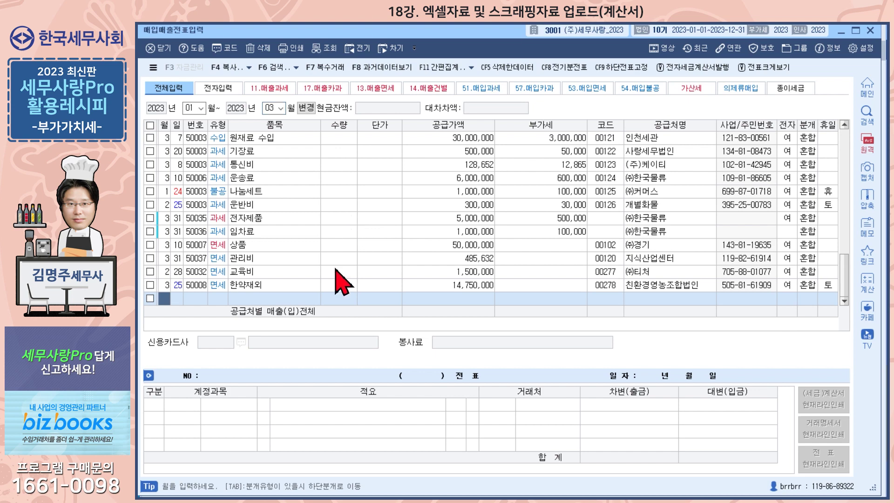
Step: Check the slip list's data sort order options and look through the tax-exempt 관리비, 교육비 and 한약재외 purchases
click(298, 260)
click(297, 272)
click(291, 285)
right_click(327, 230)
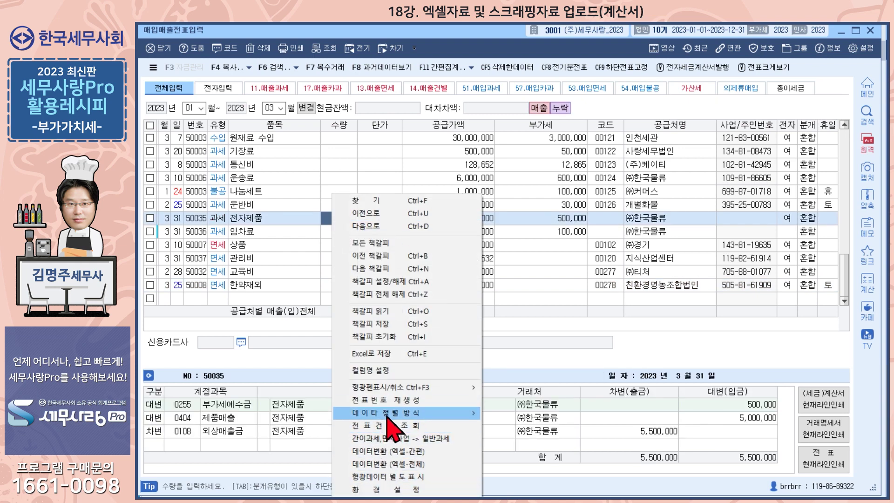
mouse_move(394, 415)
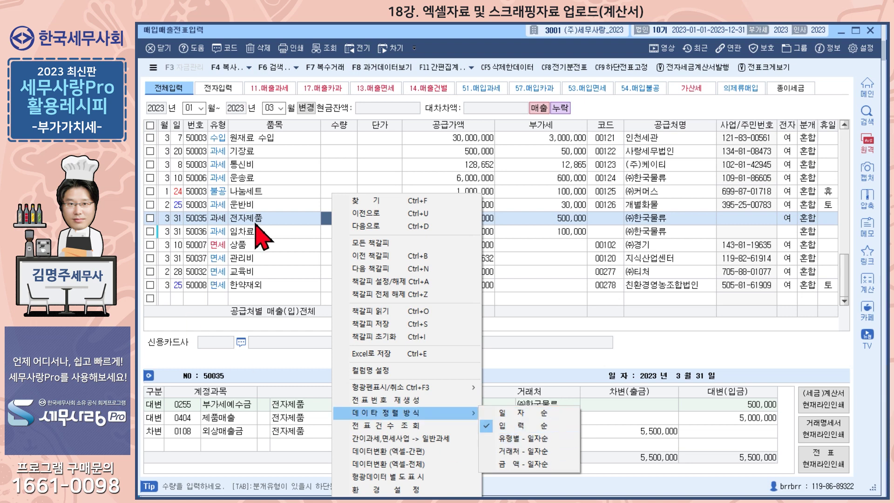
click(248, 260)
click(253, 273)
click(255, 285)
click(254, 259)
click(257, 272)
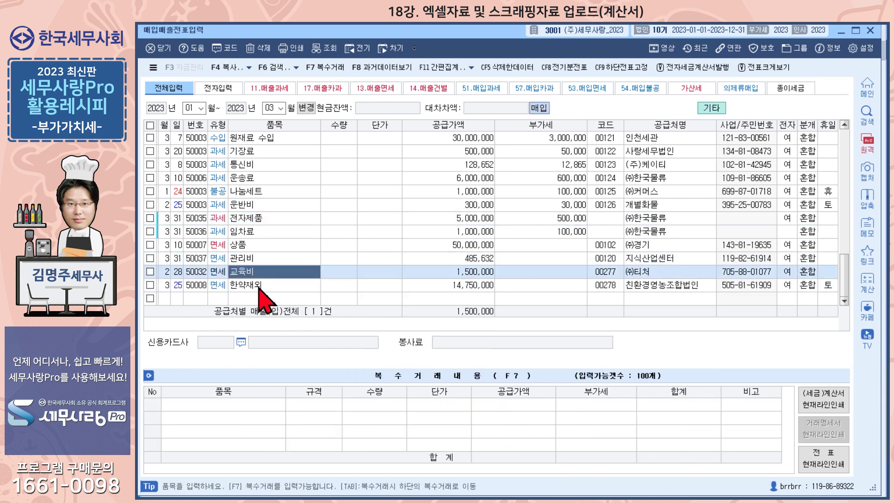
click(259, 286)
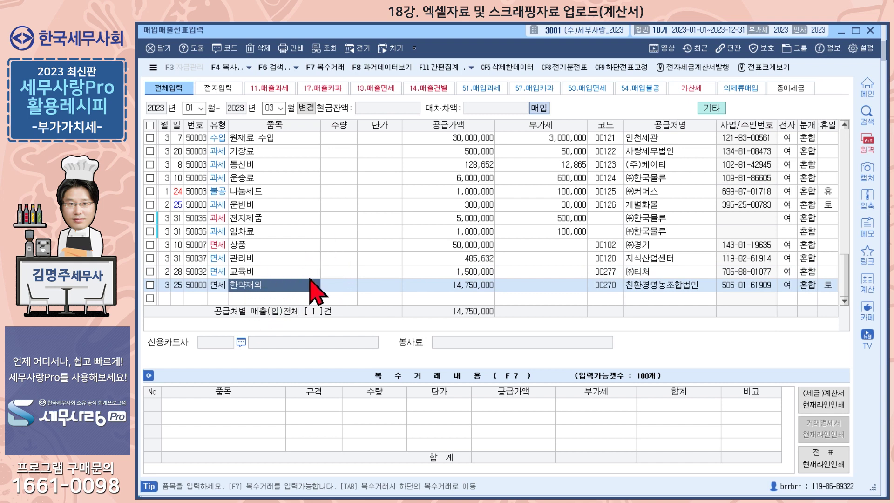
Step: For the 관리비 purchase from 지식산업센터, change the 원재료 credit account to 0837 건물관리비
click(270, 259)
click(465, 259)
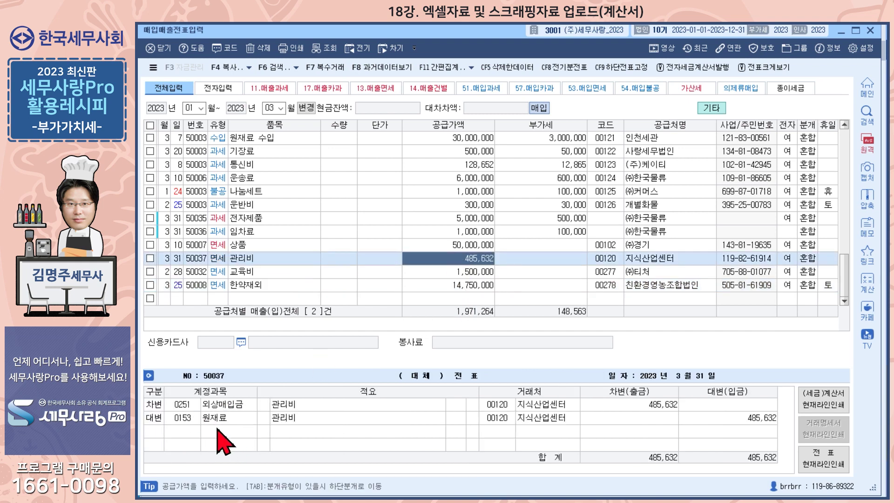
click(188, 420)
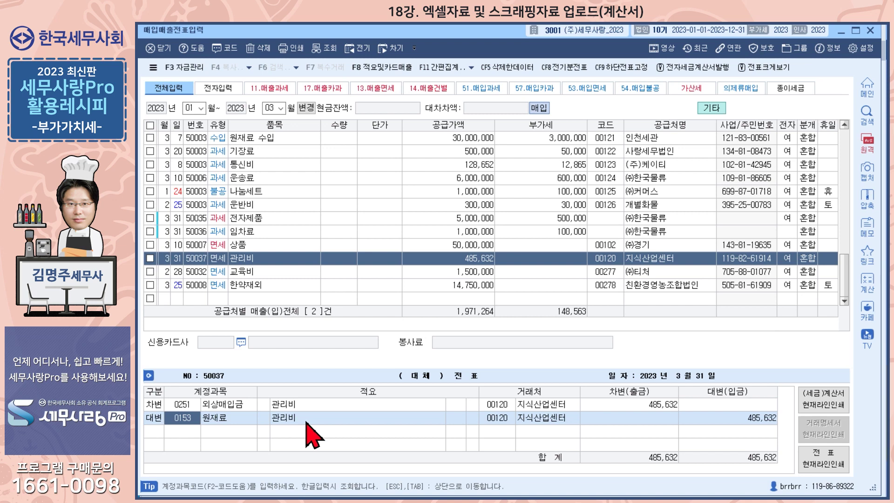
text(837)
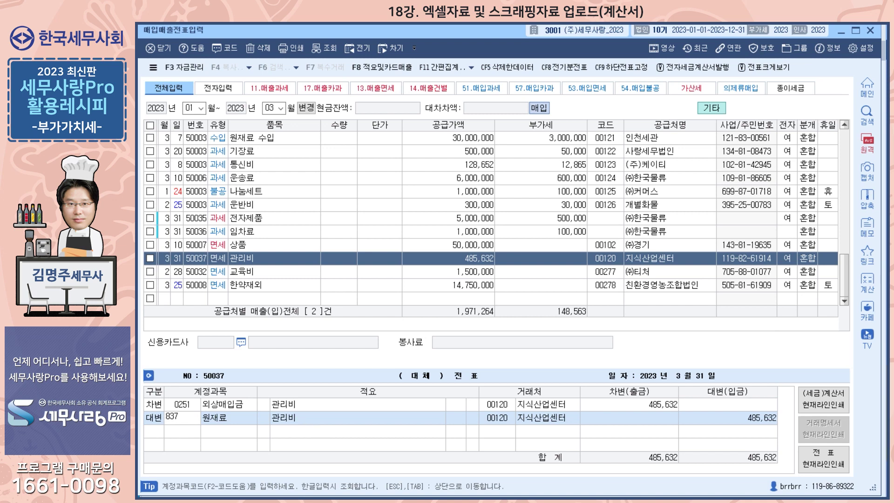
key(Return)
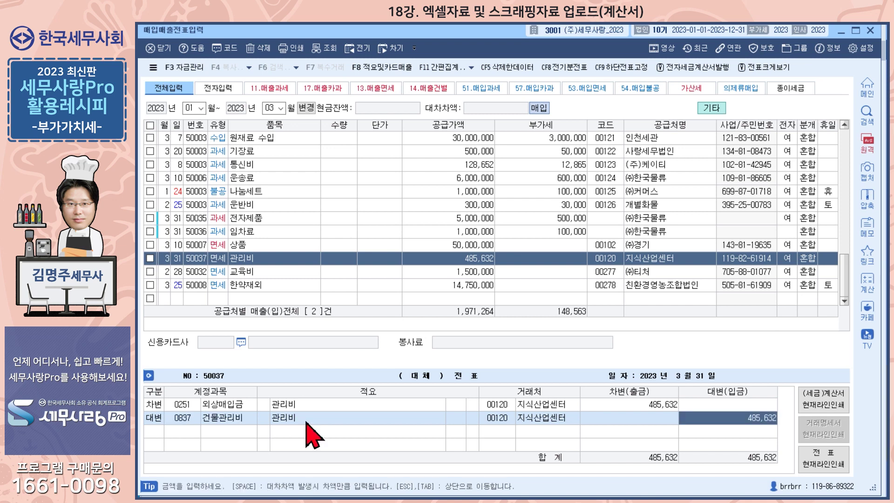
Step: For the 교육비 purchase from ㈜티처, look up 교육 and change the 원재료 credit account to 0825 교육훈련비 (판매관리비)
click(307, 274)
click(469, 272)
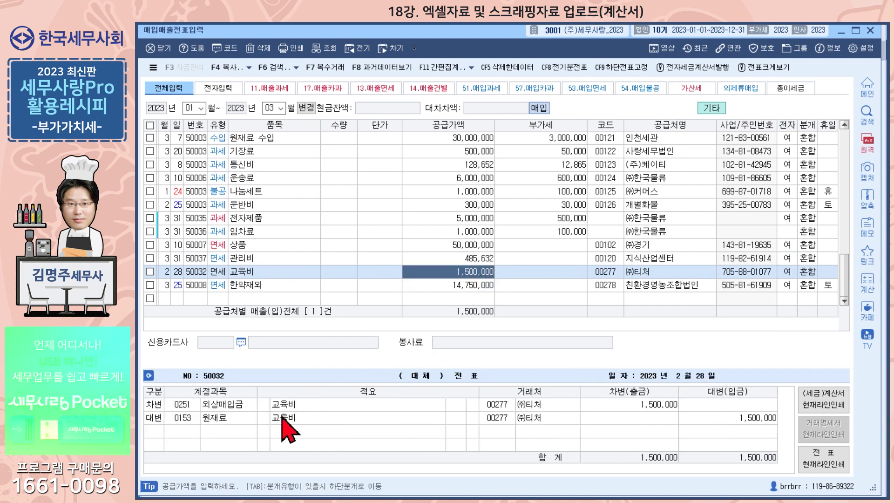
key(Tab)
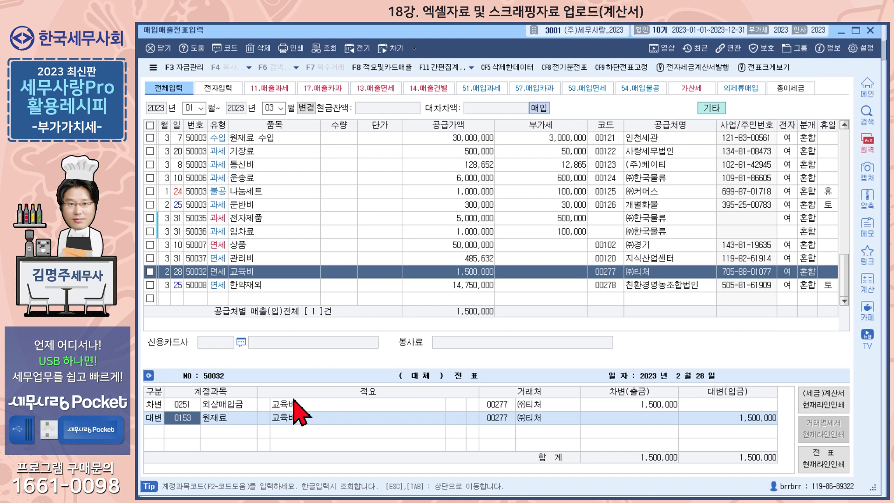
key(F2)
text(교육)
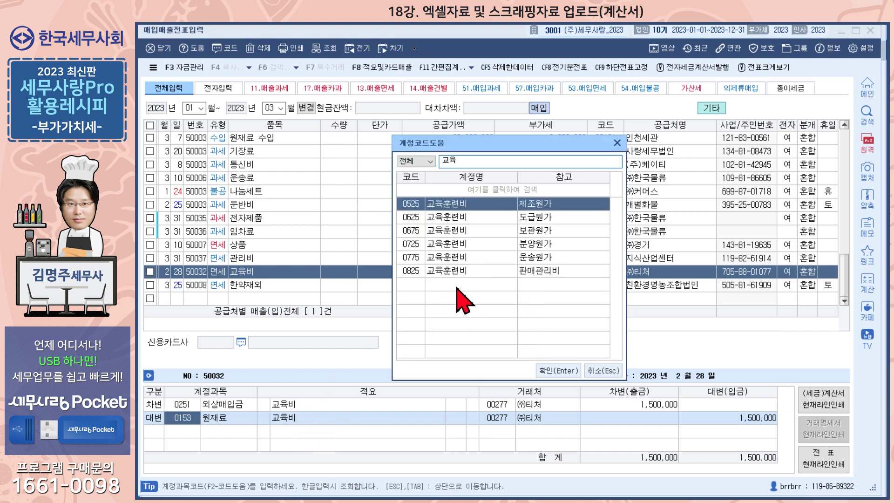
click(496, 271)
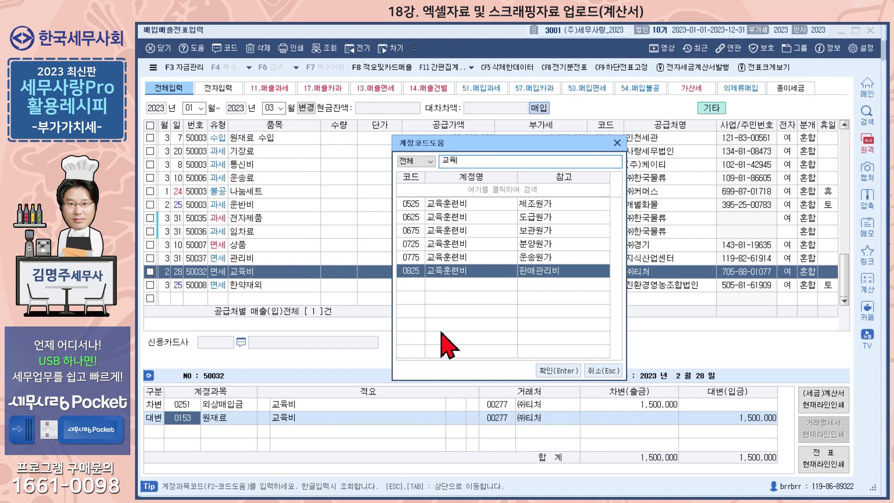
click(558, 370)
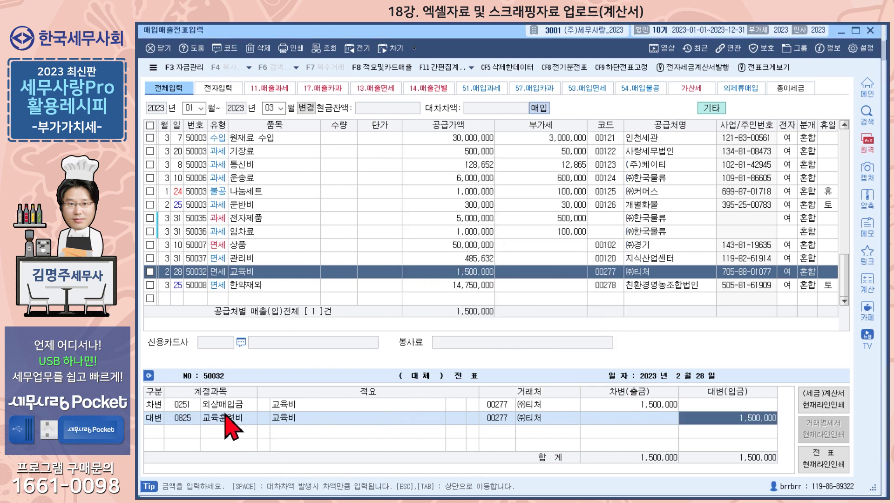
click(182, 405)
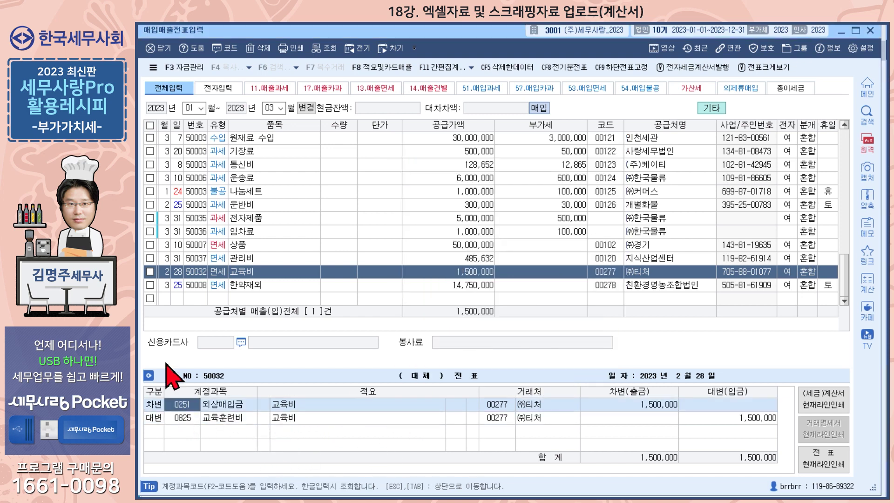
Step: Look up the 적요 codes for the 한약재외 slip's 원재료 line, highlight 06 의제매입세액공제신고서 자동반영분, and leave without applying it
click(289, 288)
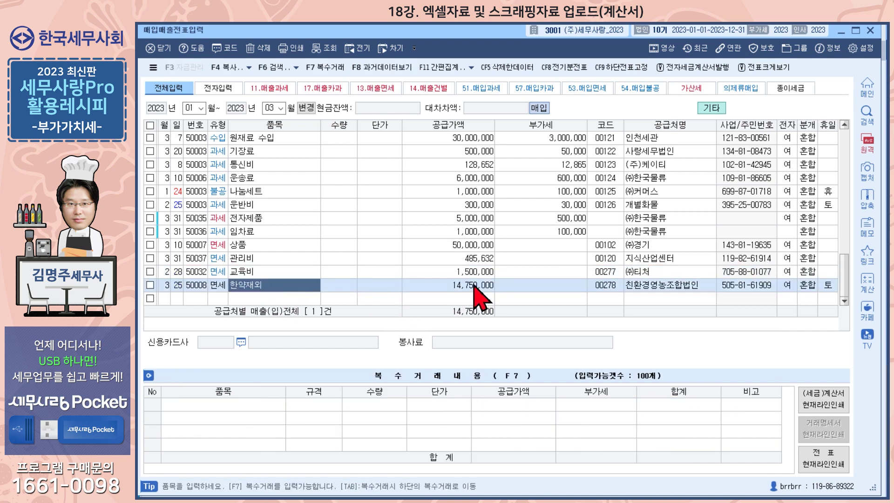
click(472, 288)
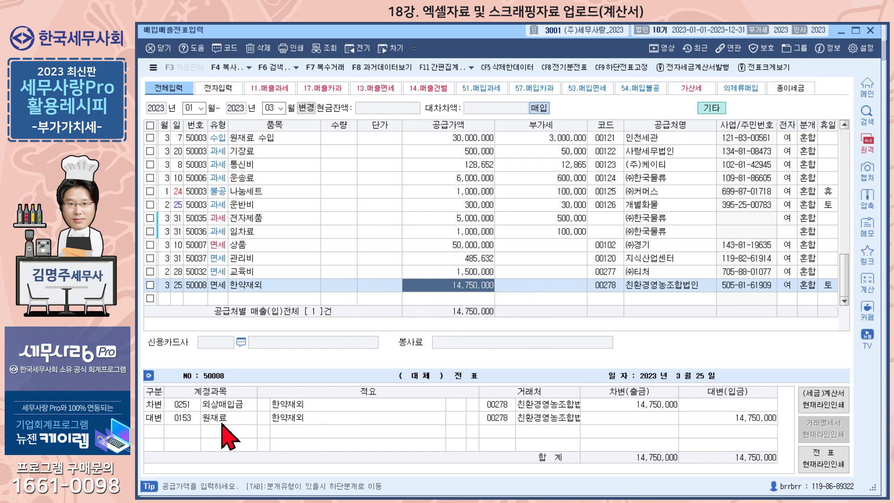
click(238, 419)
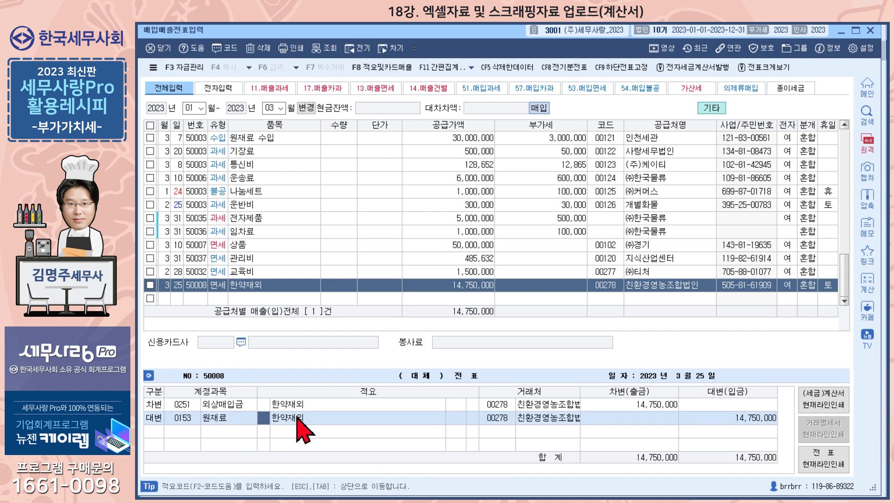
key(F2)
click(438, 272)
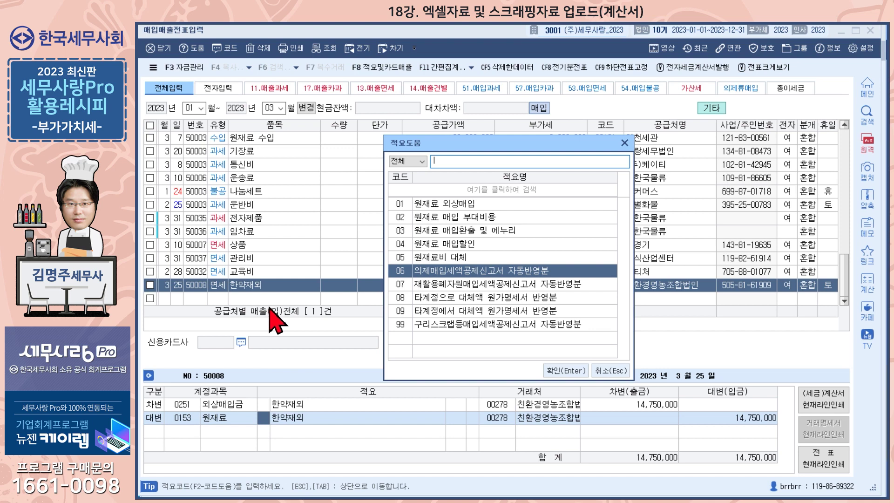
click(620, 380)
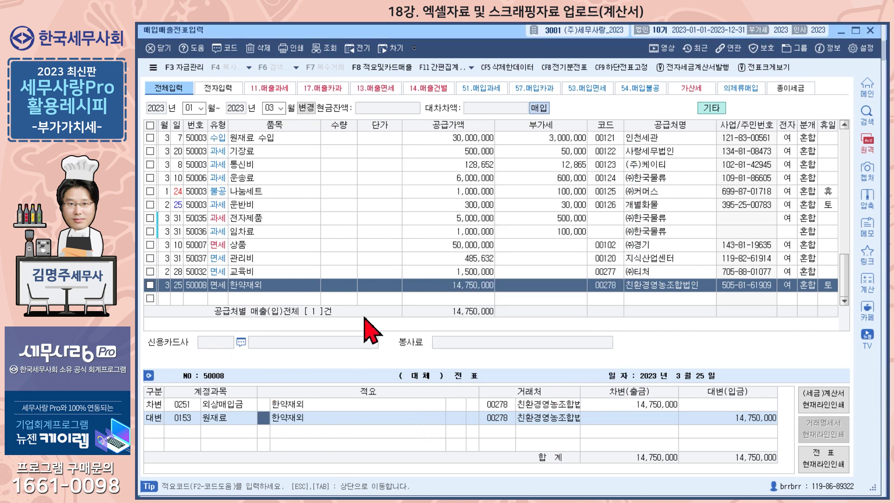
Step: Review the item rows and journal entries of the tax-exempt 관리비, 교육비 and 한약재외 purchases
click(254, 271)
click(254, 258)
click(252, 272)
click(249, 286)
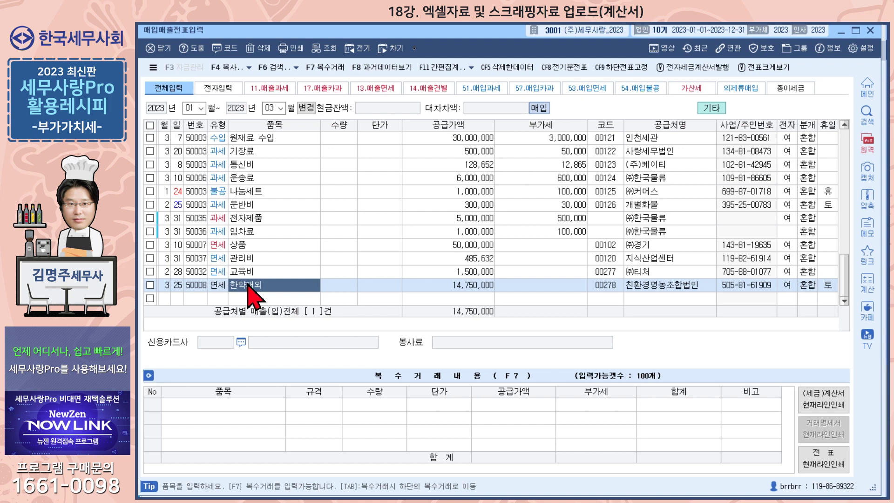
click(259, 259)
click(261, 272)
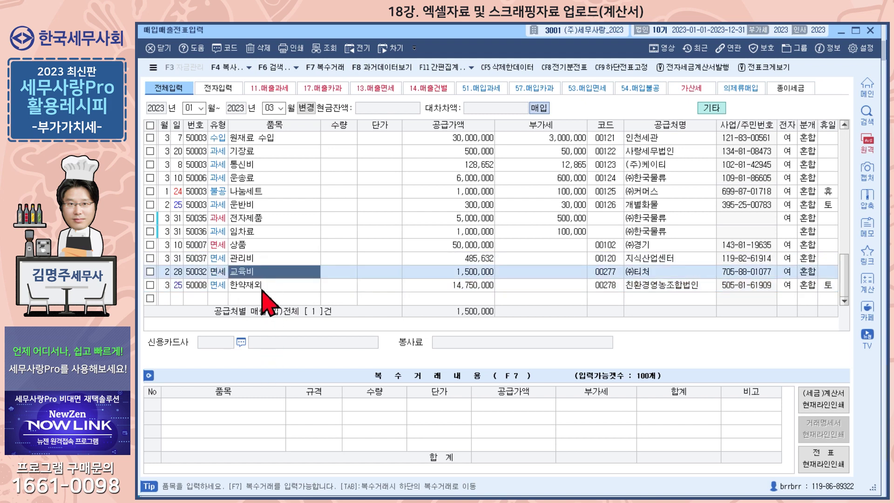
click(470, 261)
click(470, 273)
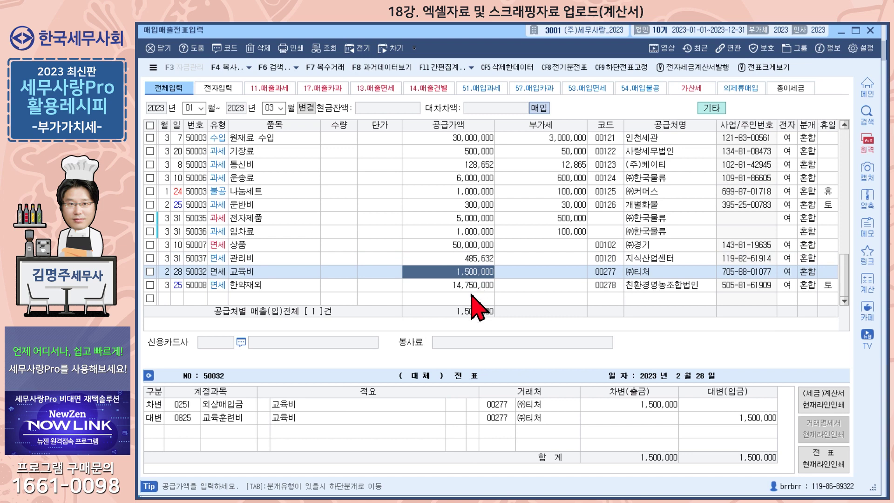
Step: Change the debit account of the 관리비 purchase from 지식산업센터 to 0253 미지급금
click(482, 260)
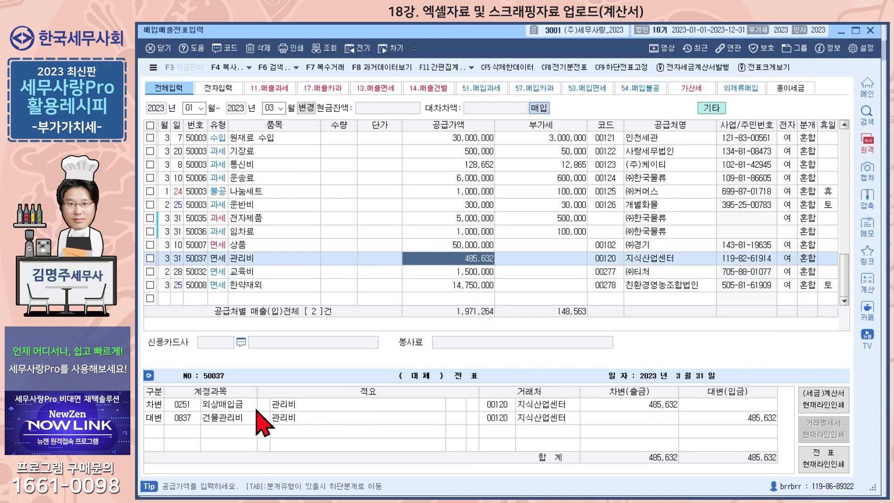
click(179, 408)
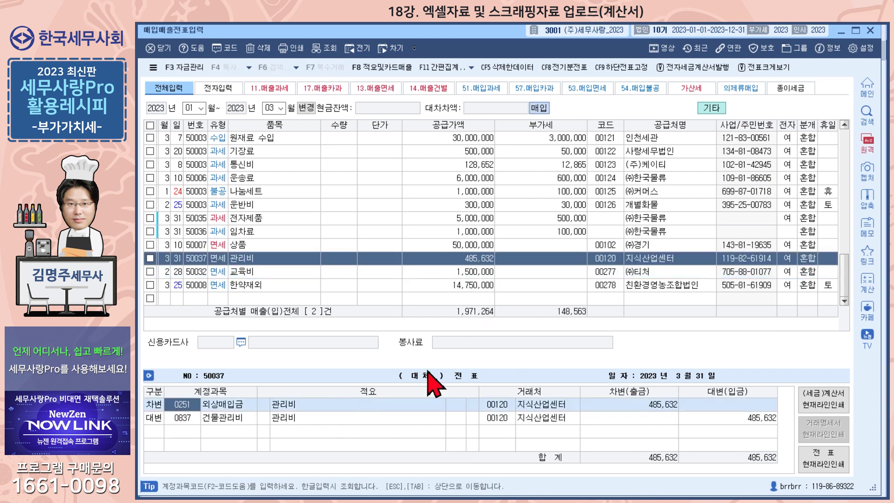
click(475, 275)
click(458, 262)
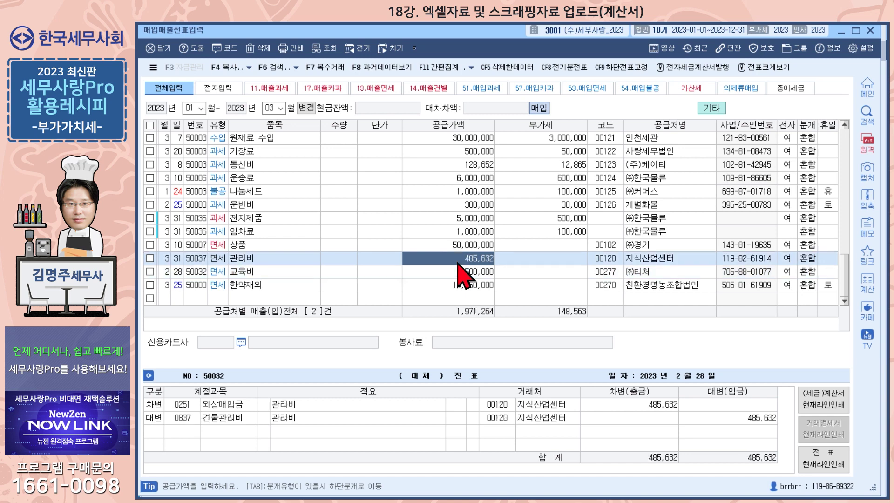
click(182, 405)
text(0253)
key(Return)
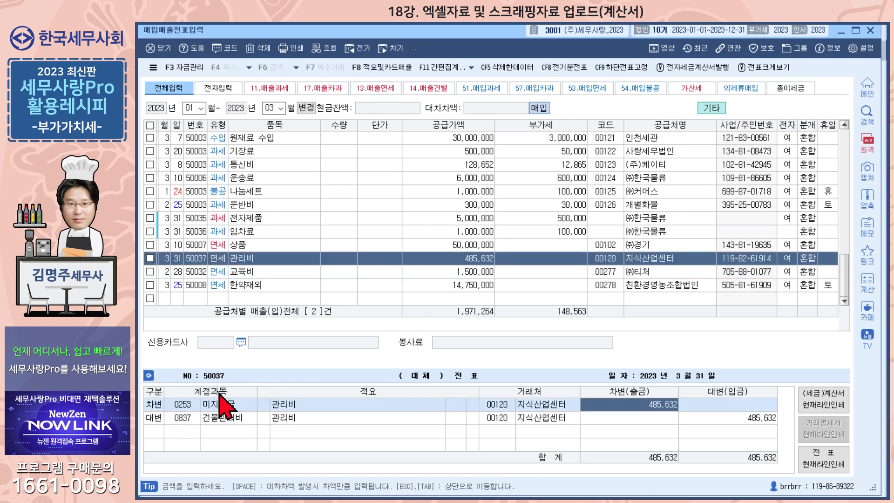
Step: Change the debit account of the 교육비 purchase from ㈜티처 to 0253 미지급금
click(471, 274)
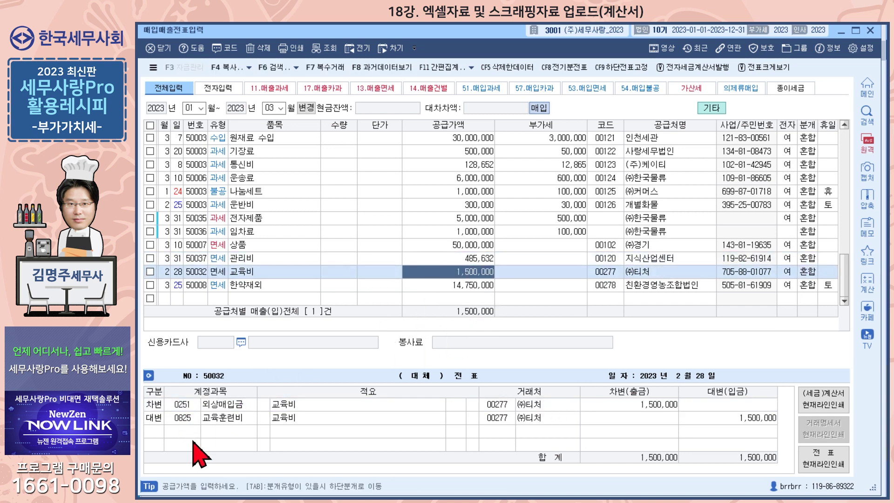
click(184, 406)
text(0253)
key(Return)
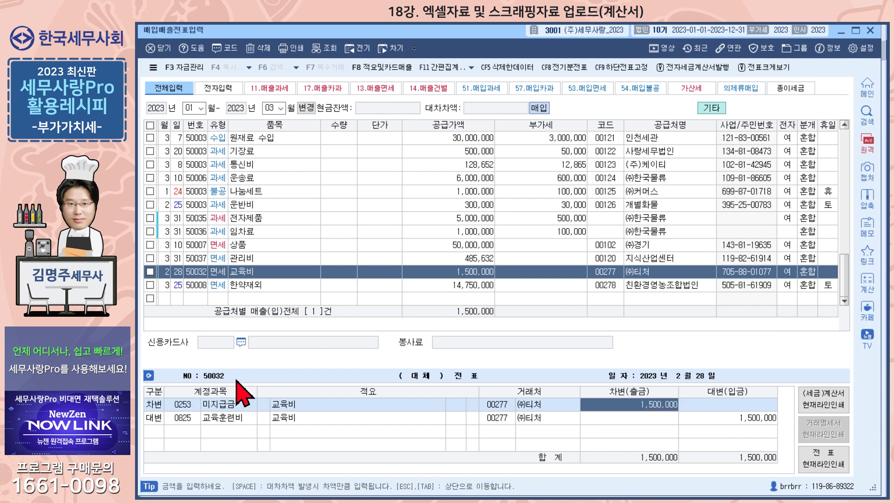
Step: Change the debit account of the 한약재외 purchase from 친환경영농조합법인 to 0253 미지급금
click(433, 284)
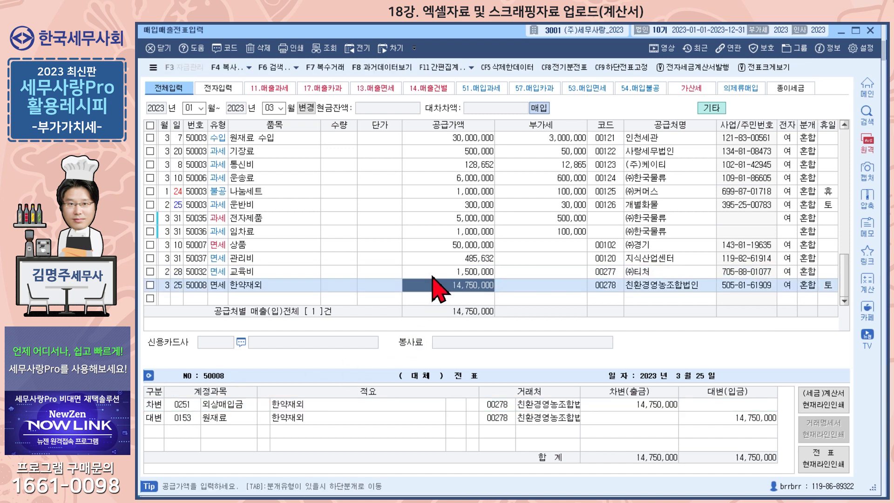
click(199, 403)
text(0253)
key(Return)
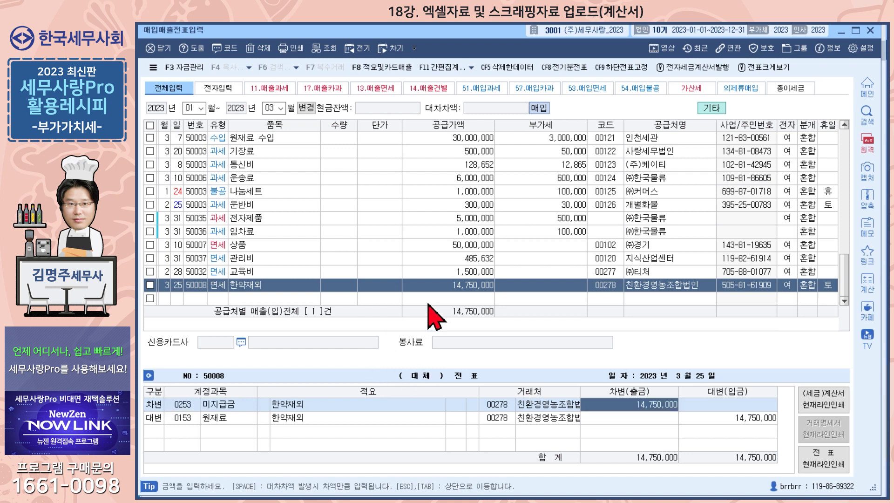
Step: Recheck the journal entries of the three tax-exempt purchases and close 매입매출전표입력
click(446, 287)
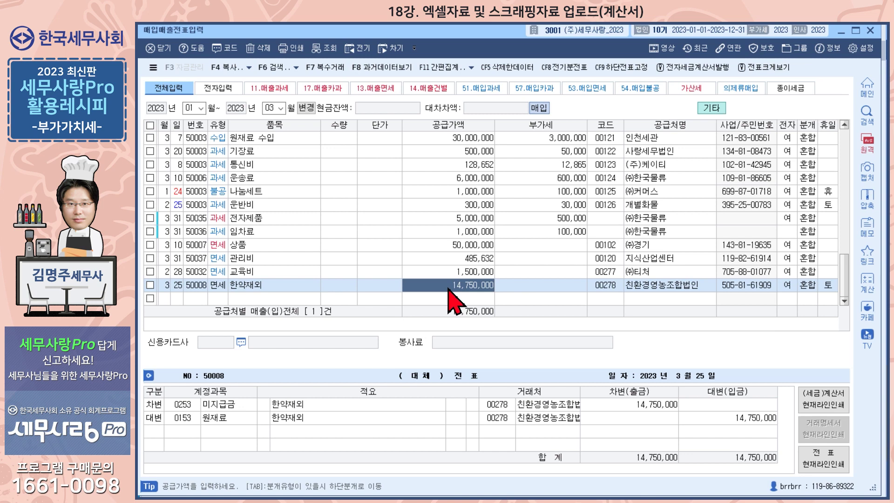
click(454, 275)
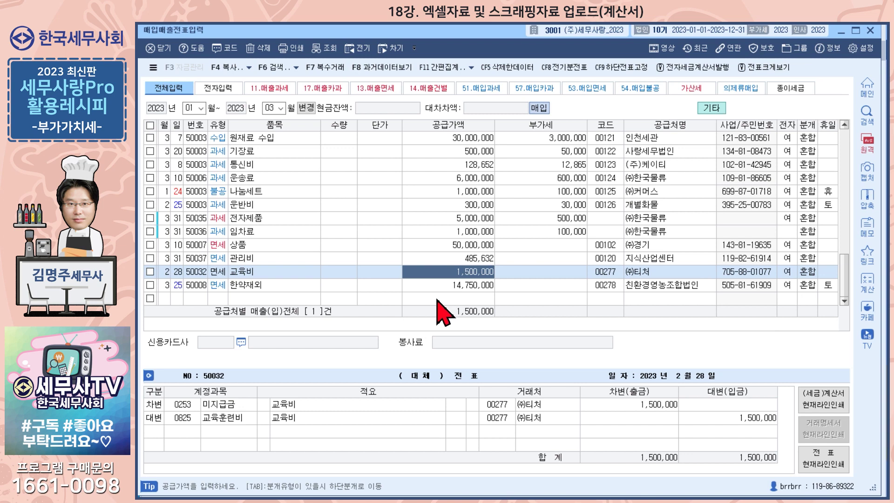
click(459, 286)
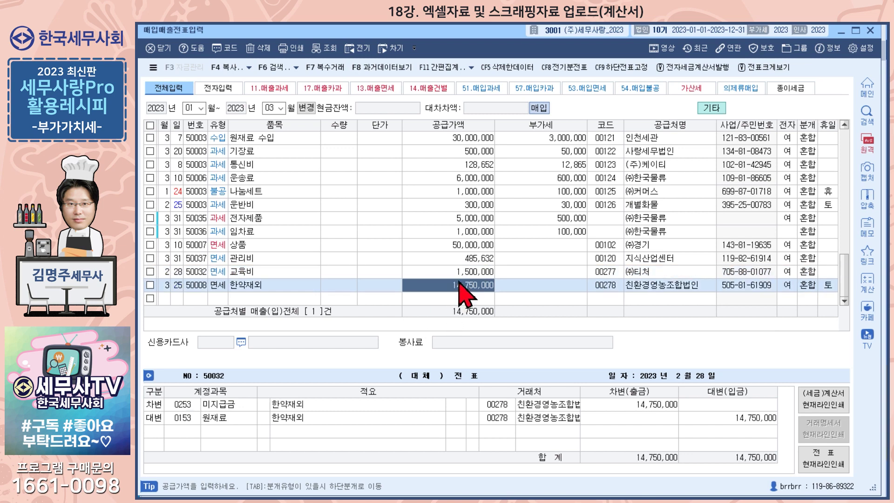
click(475, 271)
click(478, 258)
click(471, 272)
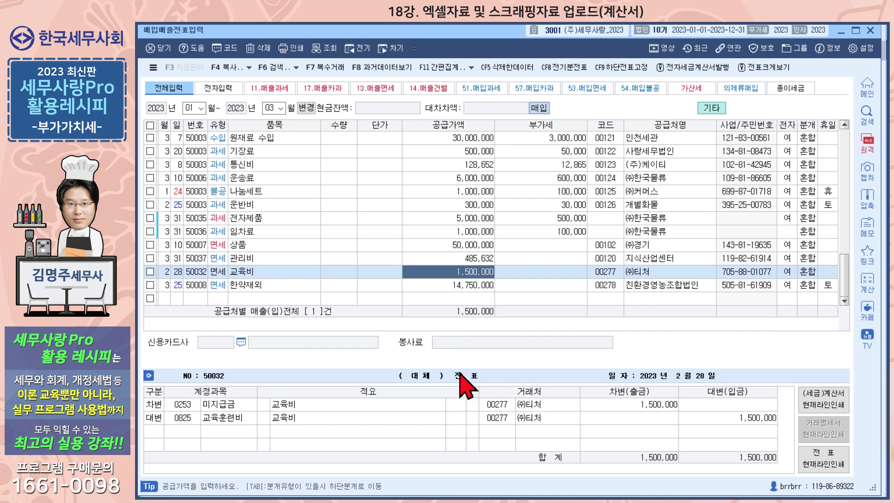
key(Escape)
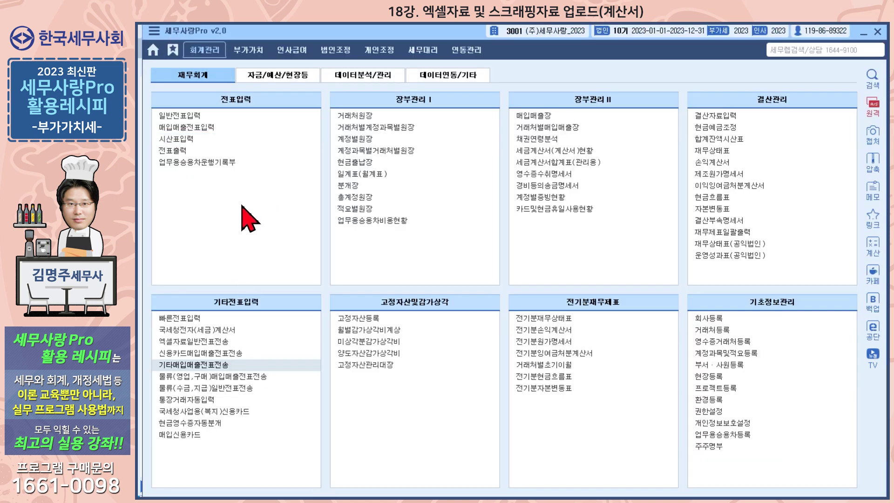
Step: Open the 부가가치세신고서 and query it for the period from January 1 to June 30, 2023
click(252, 53)
click(201, 118)
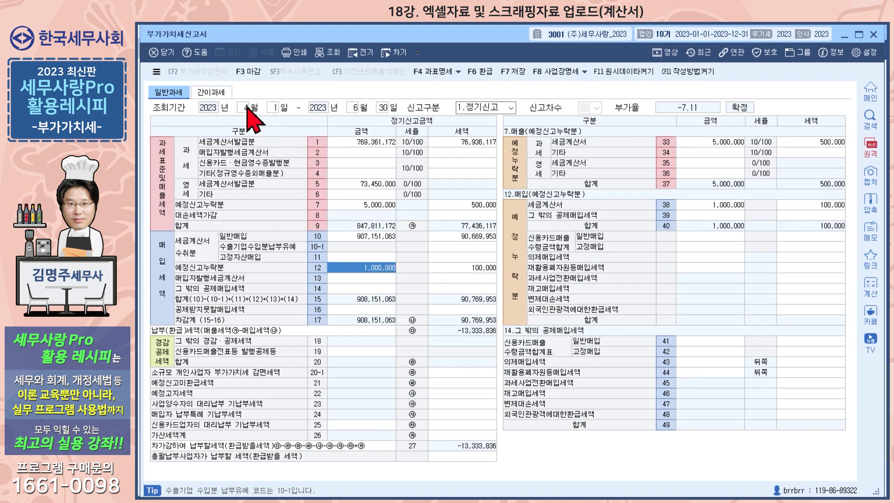
key(Escape)
click(533, 290)
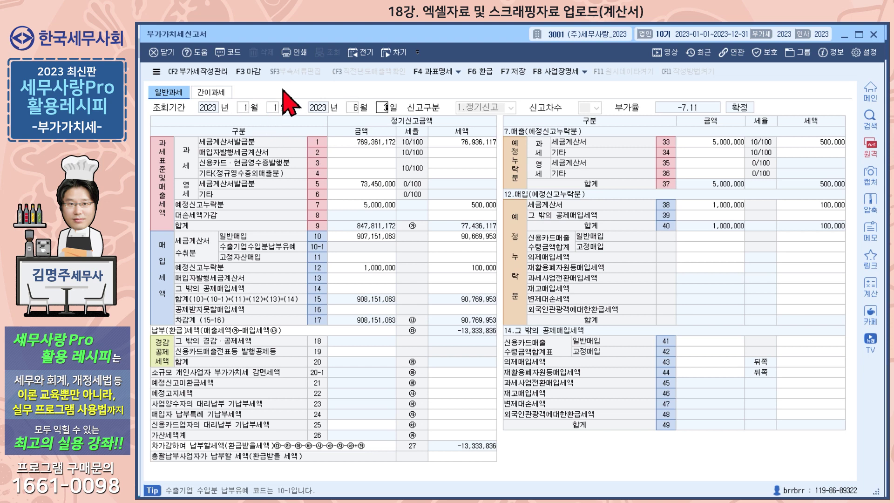
key(Return)
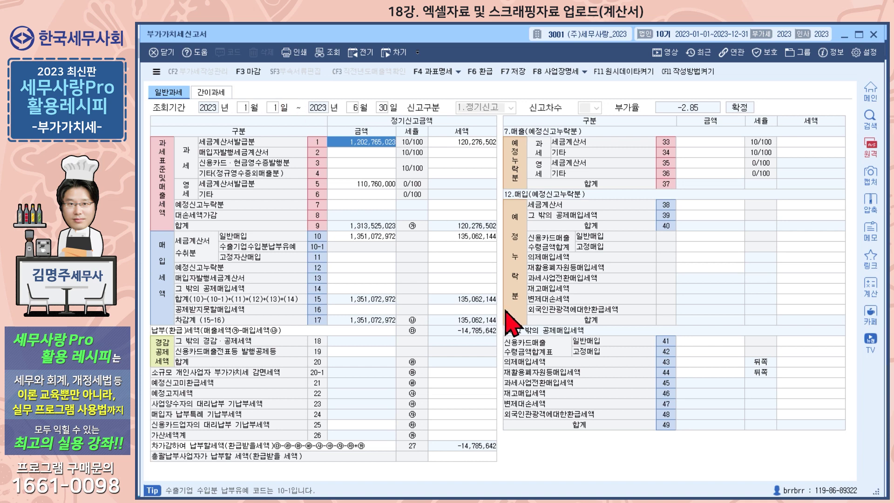
Step: Requery the return for January 1 to March 31, 2023, declining to save the current data or load the saved data
key(Escape)
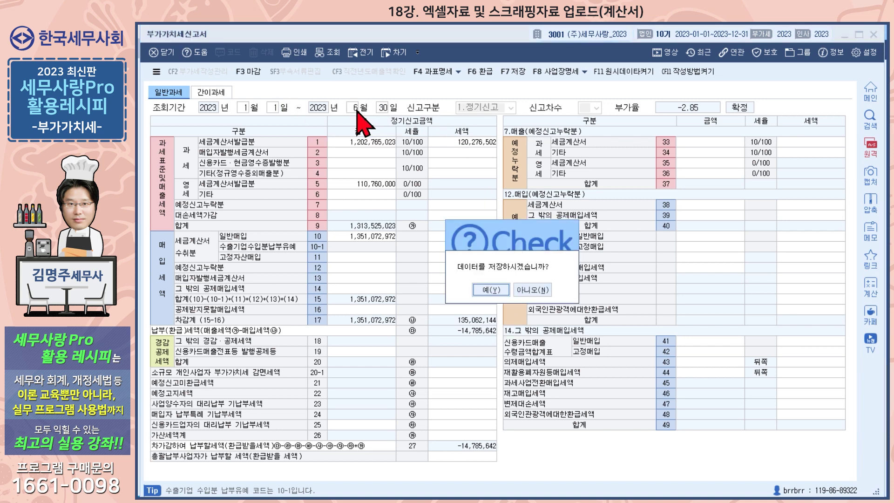
click(533, 290)
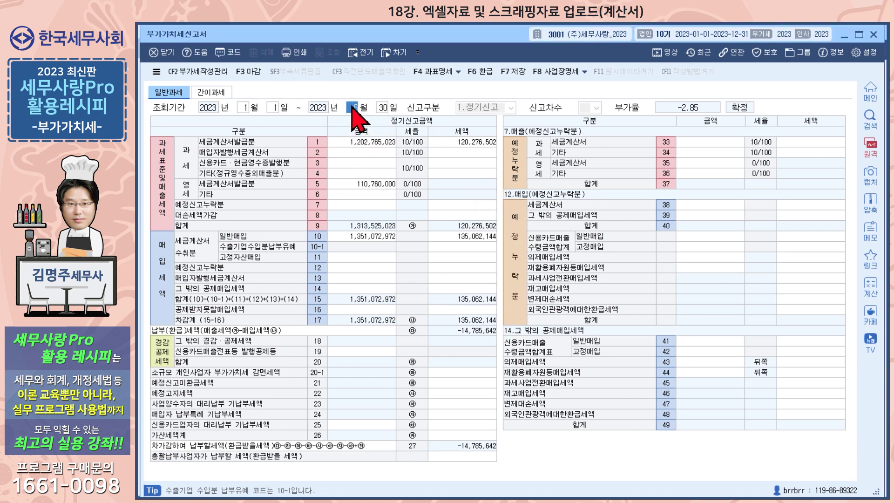
text(3)
key(Return)
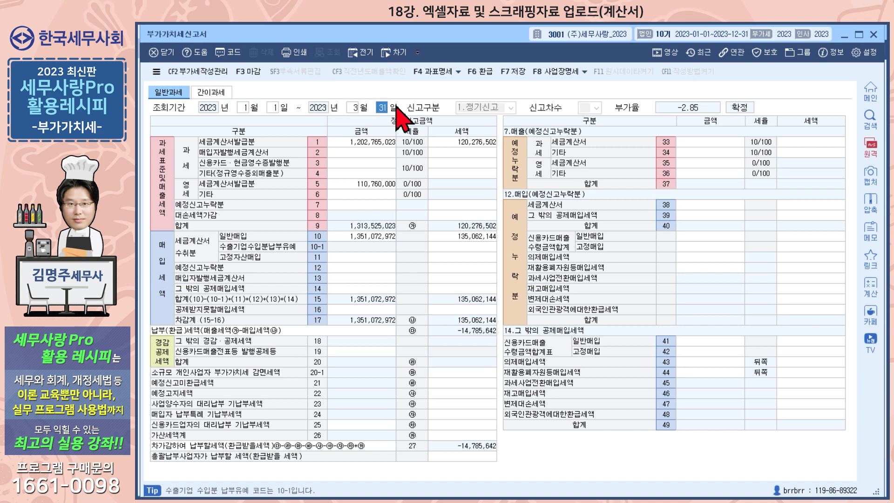
key(Return)
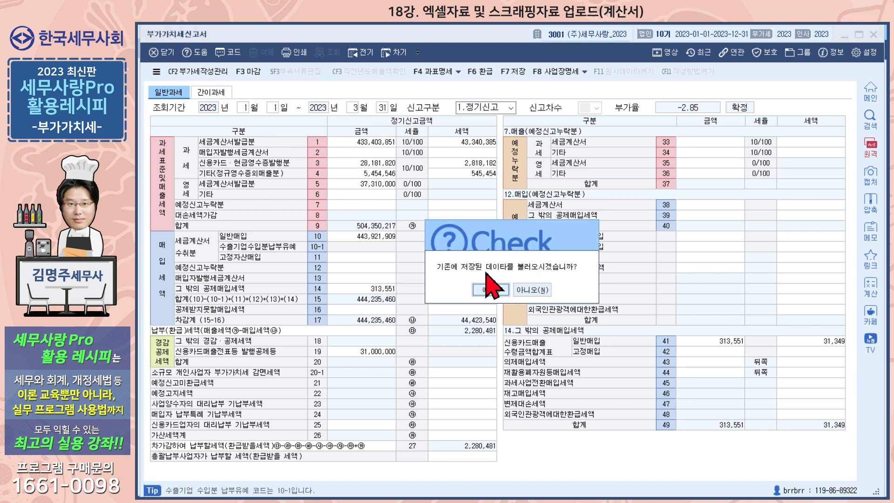
click(531, 290)
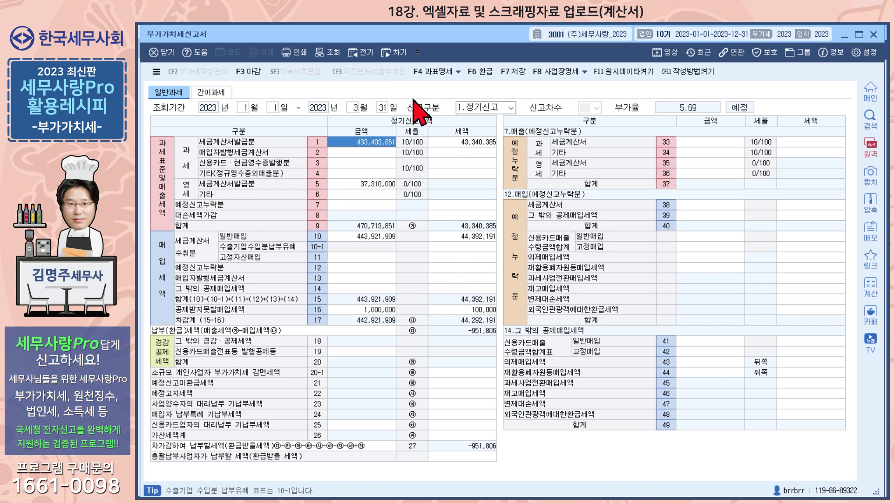
click(446, 72)
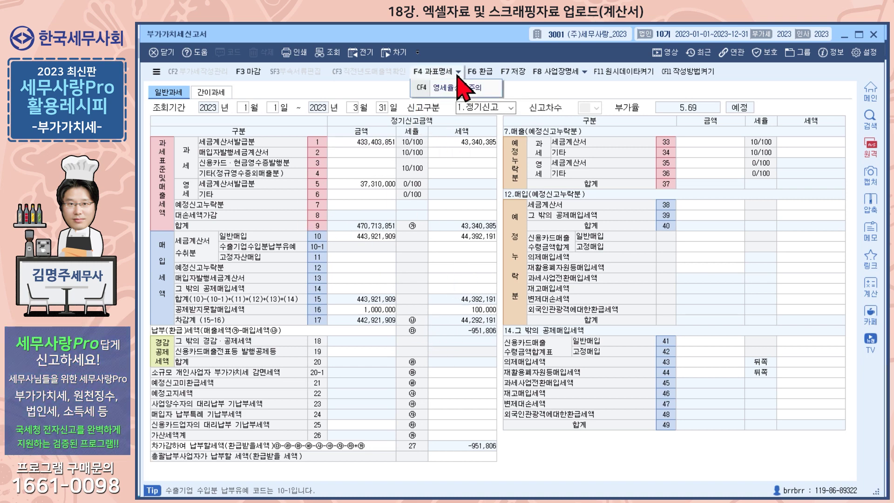
click(459, 89)
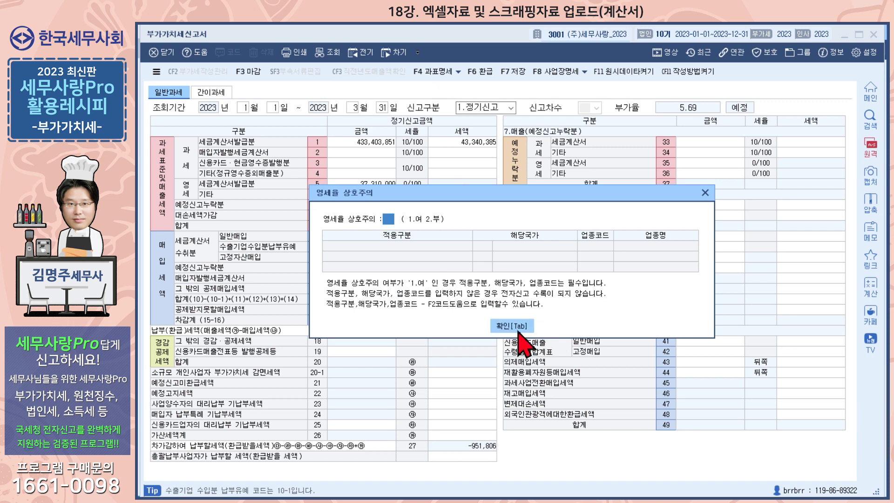
click(517, 327)
Step: Check 계산서발급금액 and 계산서수취금액 in the 과세표준명세, and close the VAT return without saving
click(447, 73)
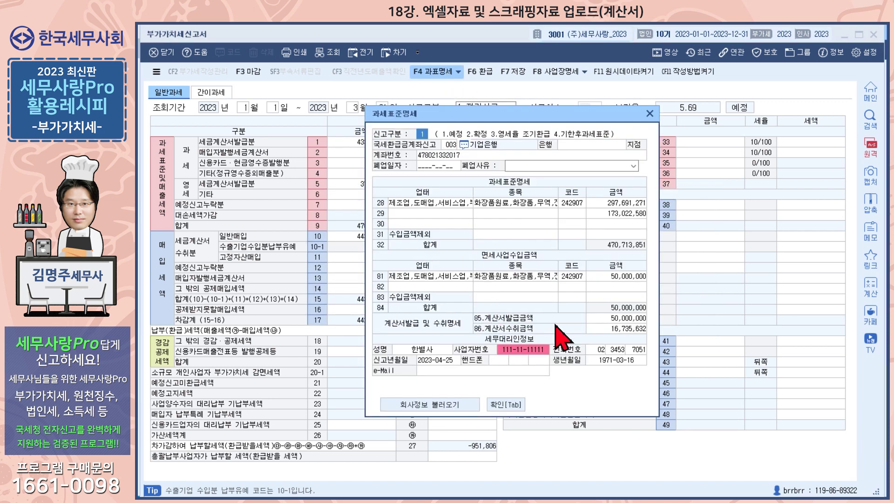
click(614, 330)
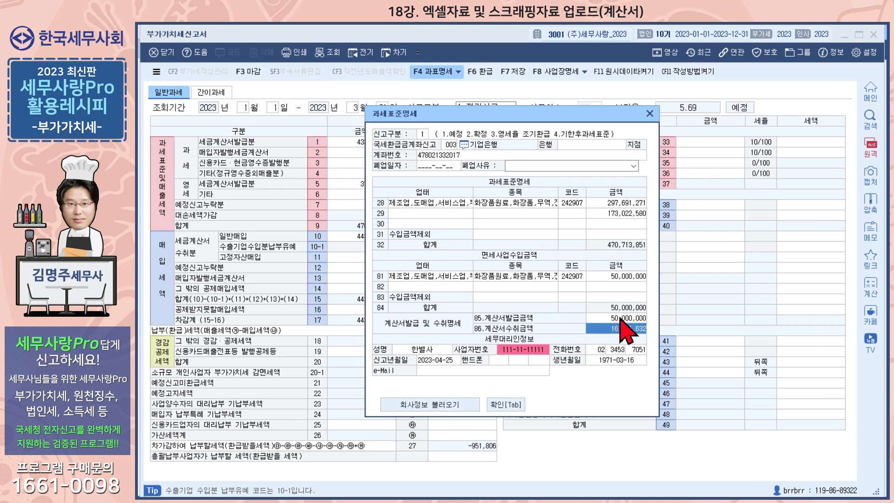
click(505, 406)
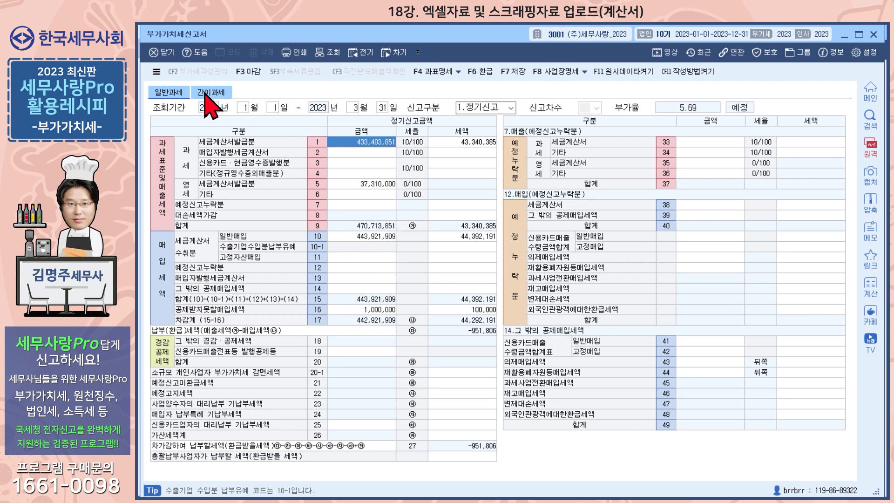
click(168, 54)
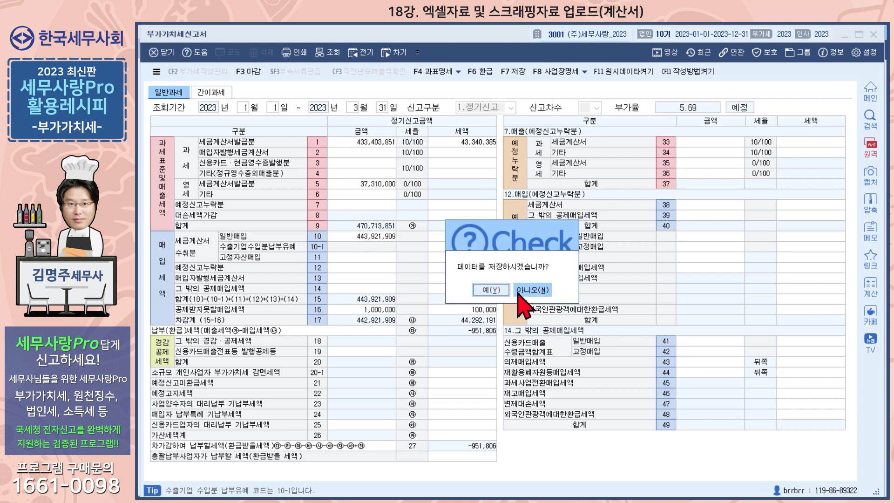
click(524, 290)
click(168, 53)
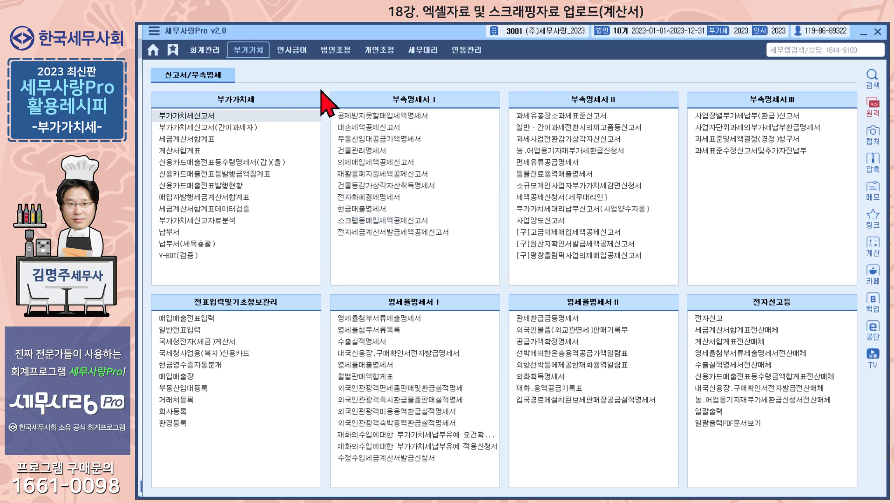
Step: Review the company's 국세청 홈택스 login settings in 스크래핑회사설정 and close it
click(203, 52)
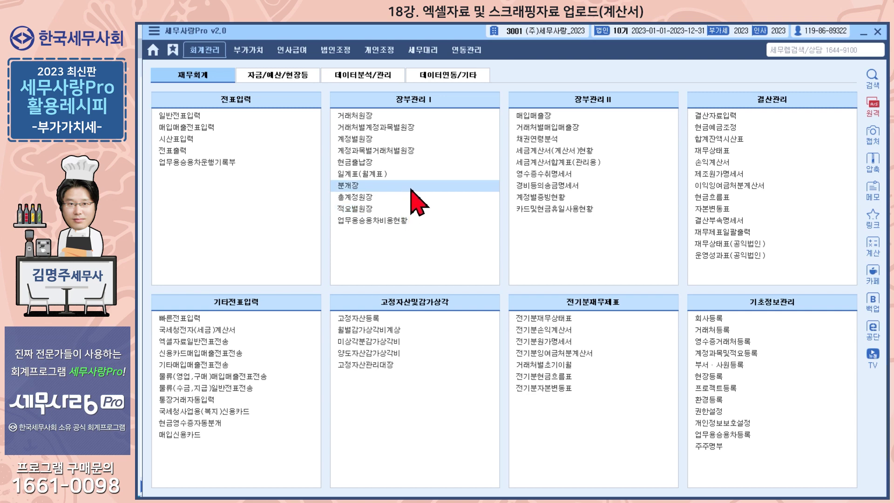
click(449, 76)
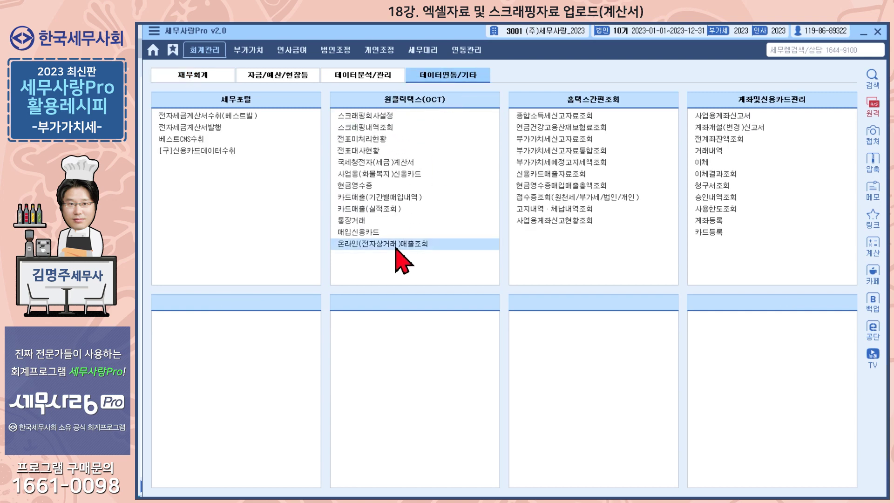
click(364, 116)
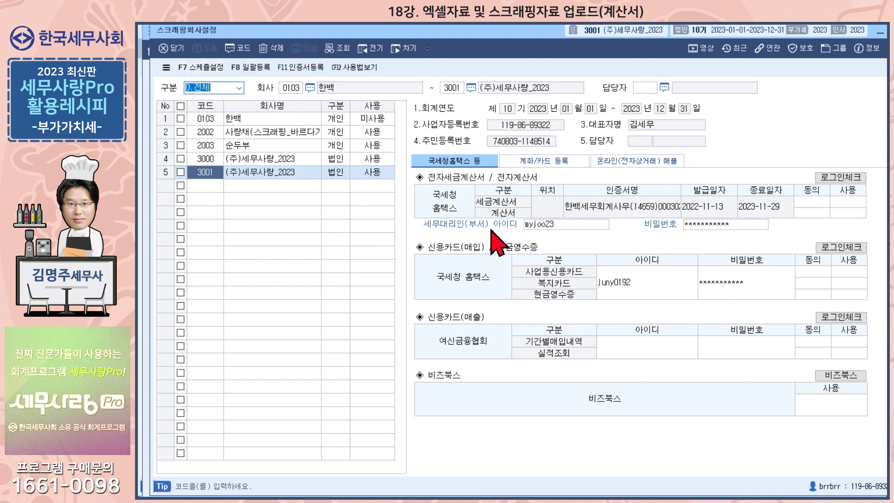
click(172, 49)
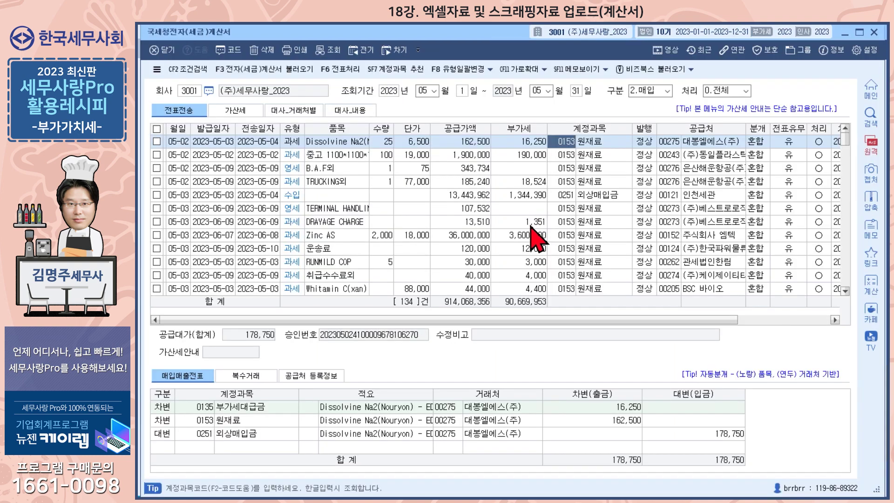
Step: Load only 매출 계산서 and 매입 계산서 from 국세청 for May 1 to May 31, 2023, in 국세청전자(세금)계산서
click(273, 69)
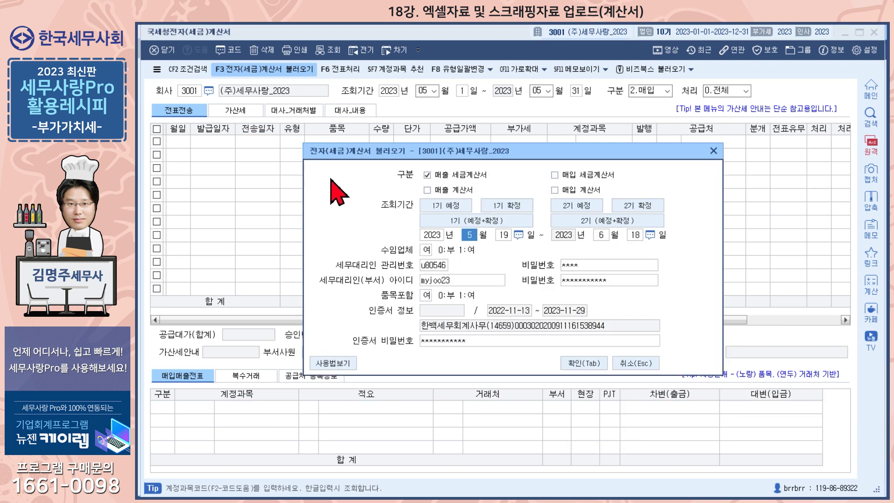
click(427, 176)
click(427, 190)
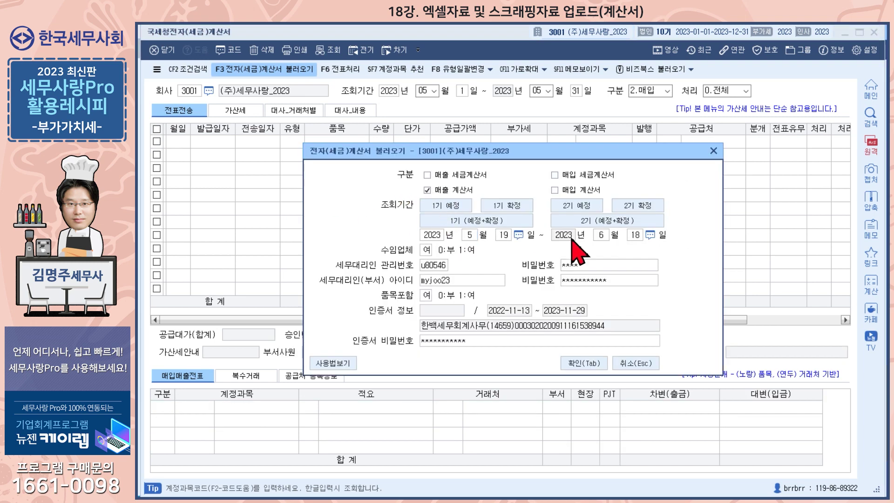
click(555, 190)
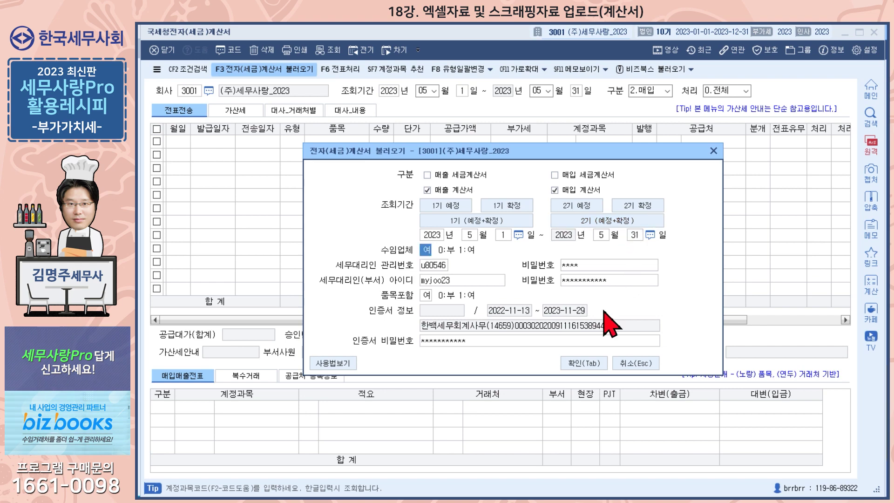
click(584, 363)
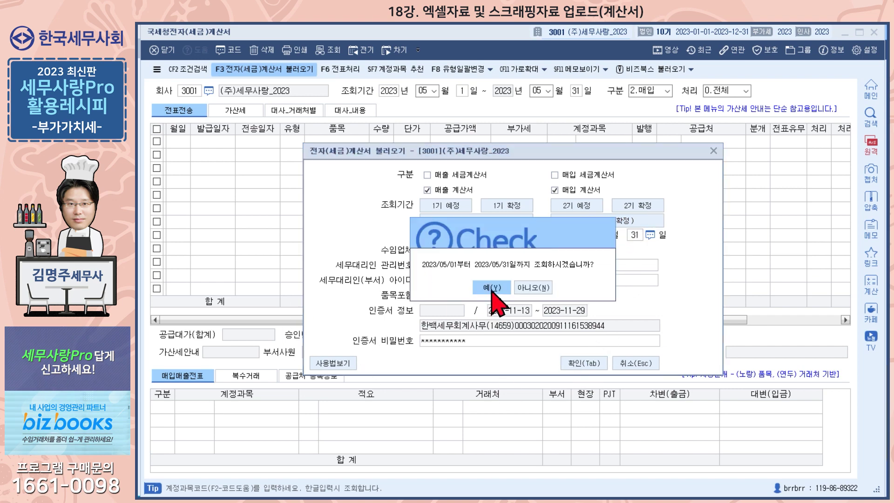
click(491, 287)
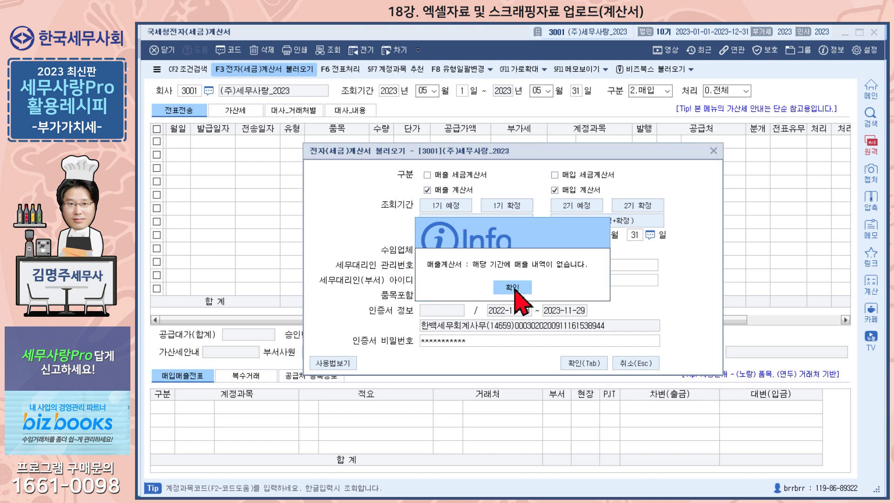
click(512, 287)
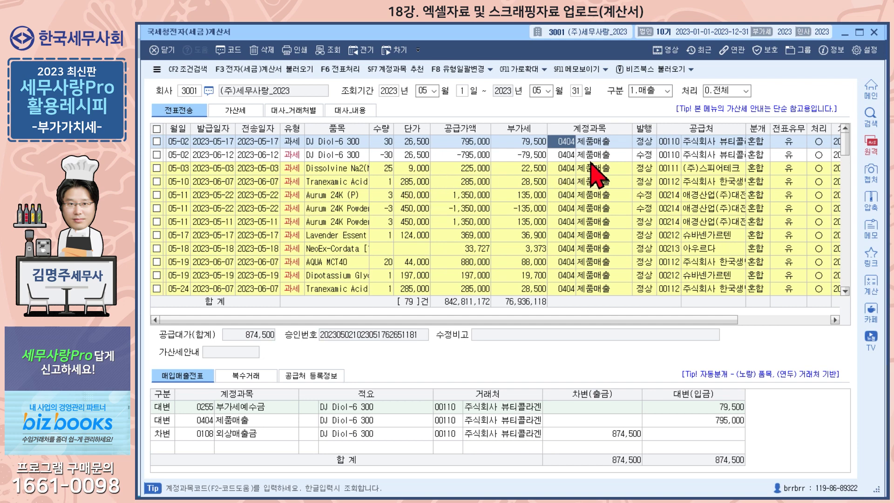
Step: Select all of the May 매출 invoices and look through the list
scroll(587, 166, down, 15)
scroll(588, 177, up, 15)
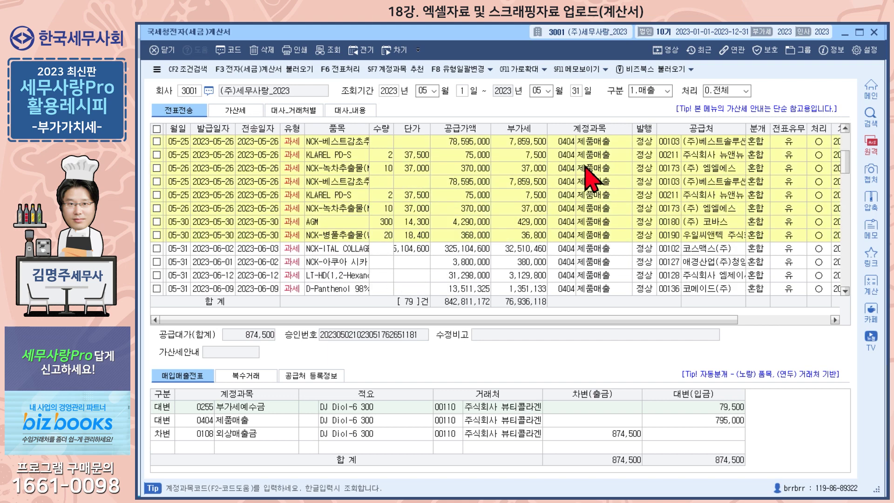
click(157, 130)
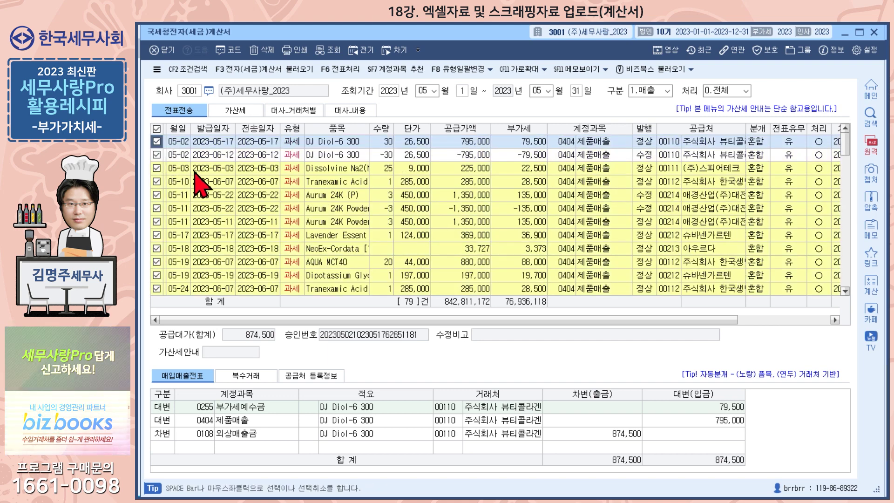
scroll(345, 219, down, 15)
scroll(316, 226, up, 15)
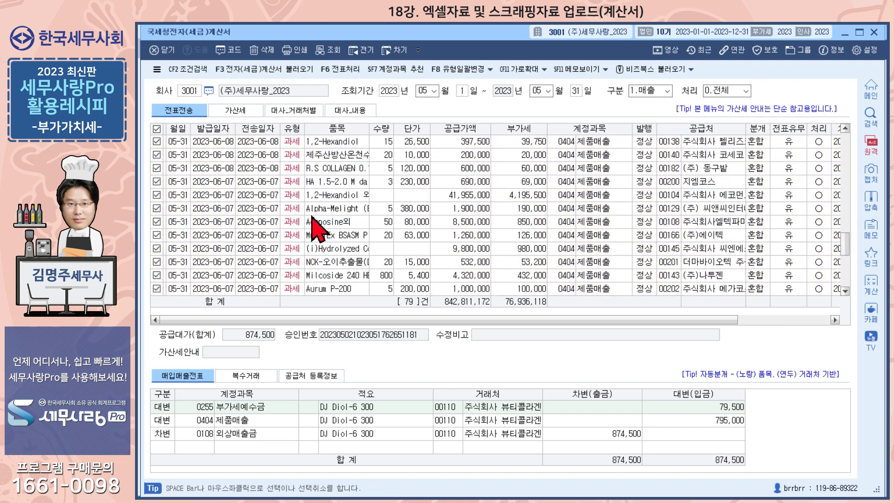
click(566, 167)
Step: Switch 구분 to 2.매입 with 처리 at 0.전체, and look through the May purchase invoices
click(667, 91)
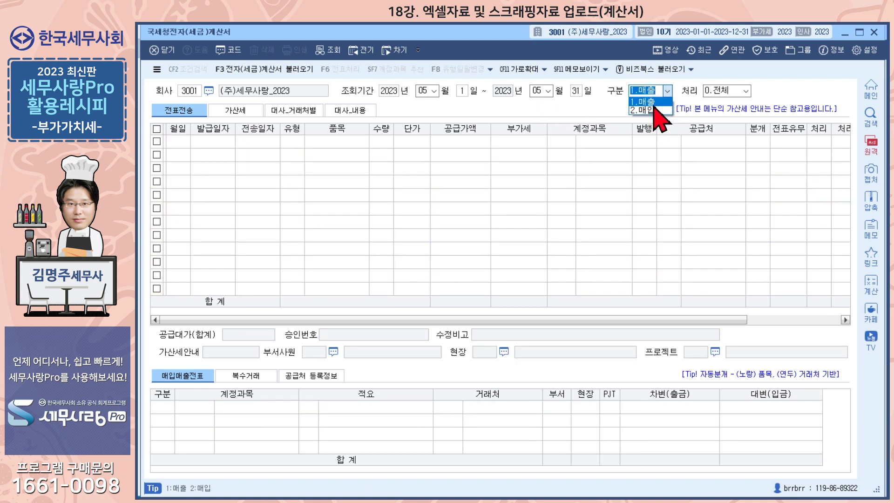
click(655, 111)
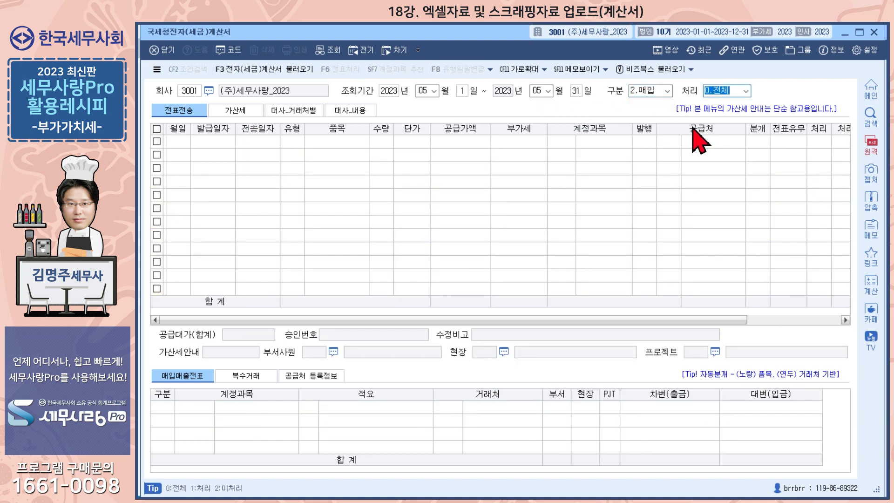
key(Return)
scroll(362, 218, up, 2)
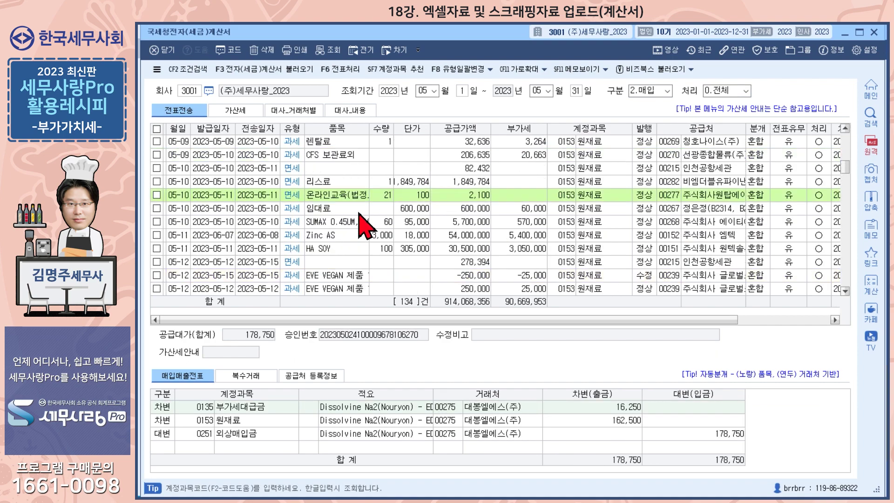
scroll(362, 224, down, 2)
scroll(366, 226, down, 5)
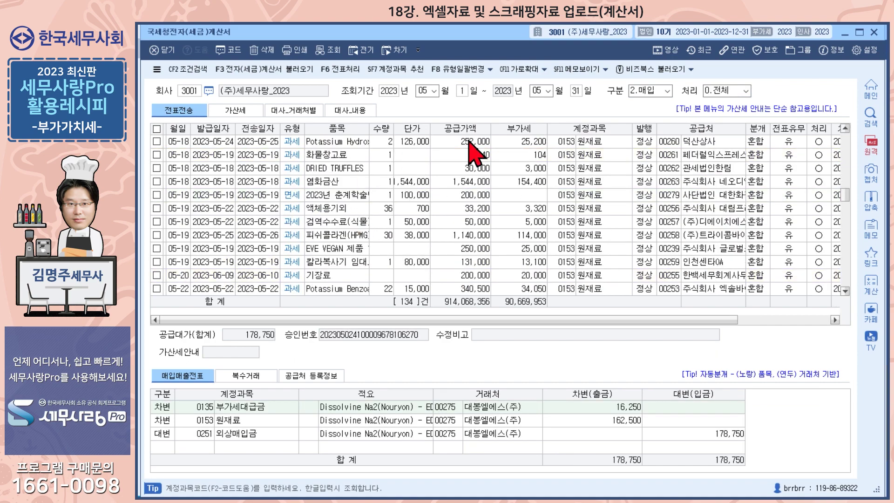
Step: Filter the May purchase invoices by 2.미처리, and set the 처리 filter back to 0.전체
click(747, 90)
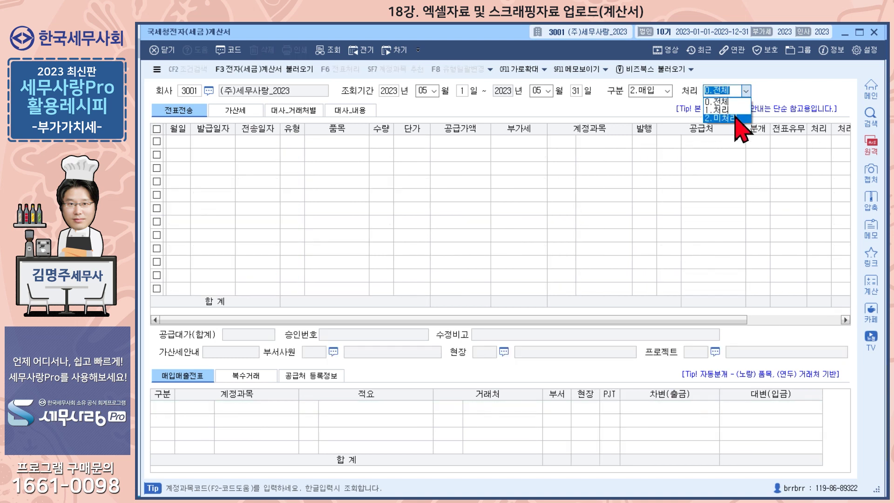
click(738, 118)
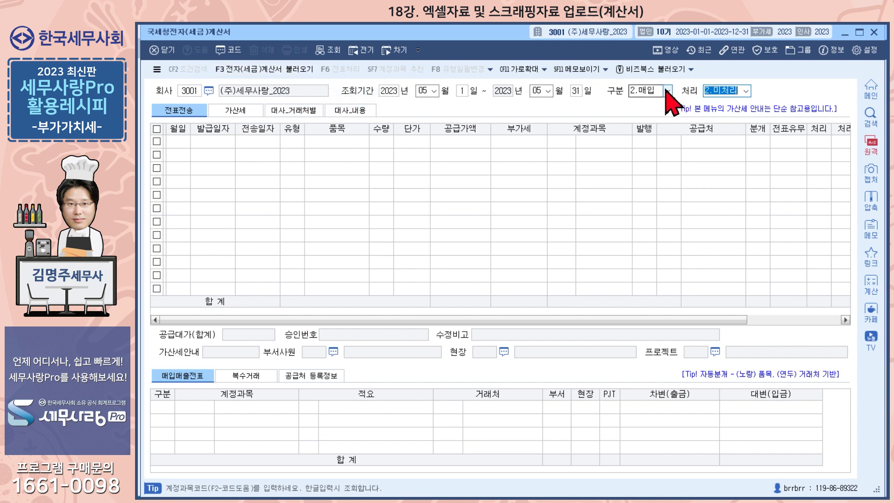
click(747, 93)
click(741, 100)
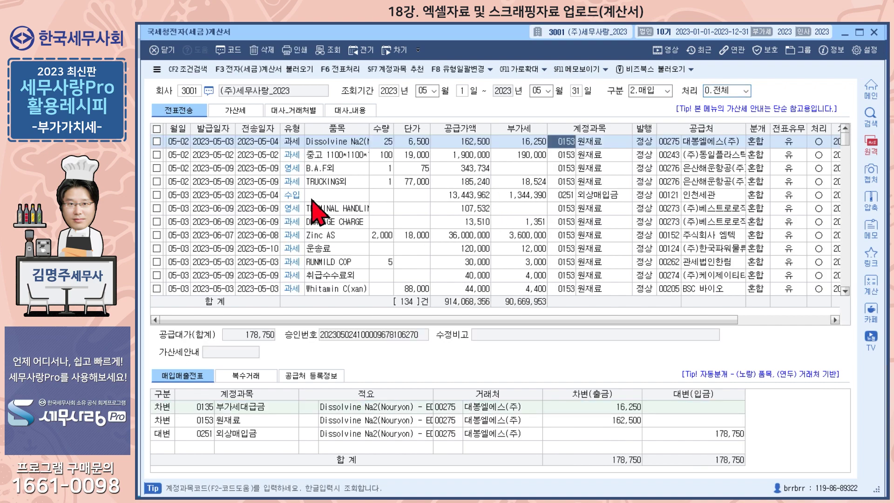
Step: Look through the full May purchase invoice list, going row by row through the 수입 invoices and their journal entries
scroll(301, 231, down, 15)
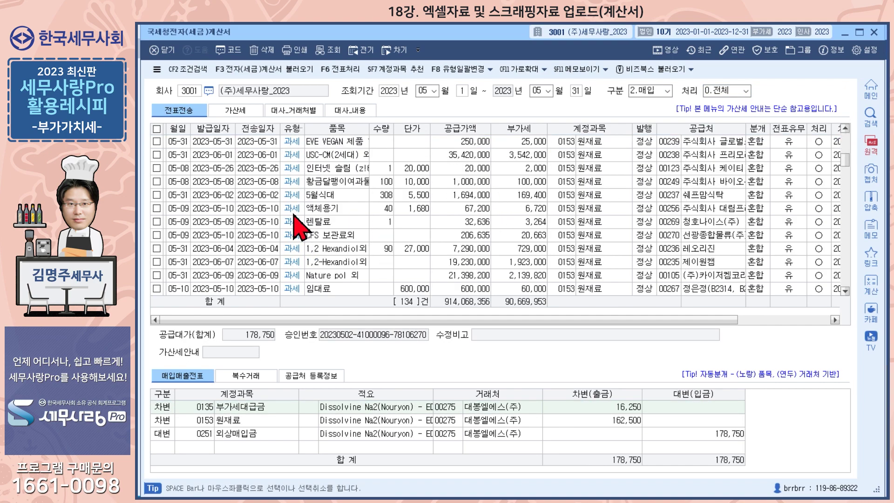
scroll(295, 218, down, 10)
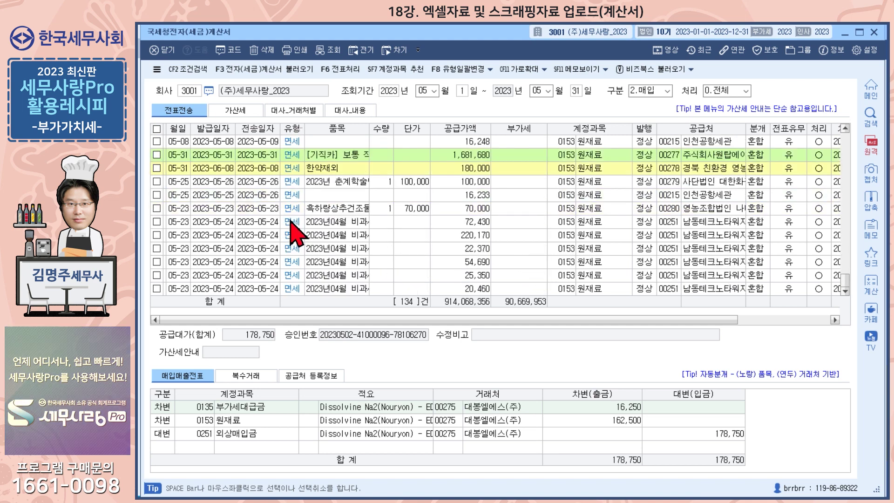
click(292, 210)
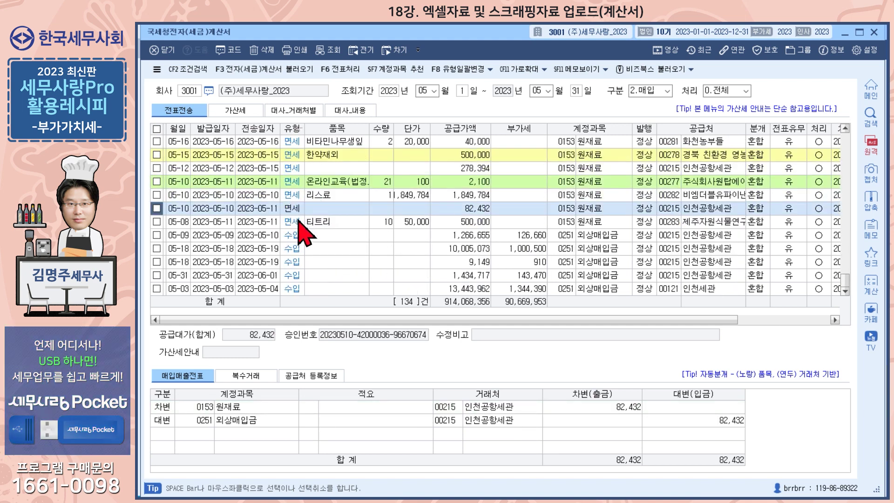
key(Down)
key(Down)
key(Down)
key(Down)
key(Down)
key(Down)
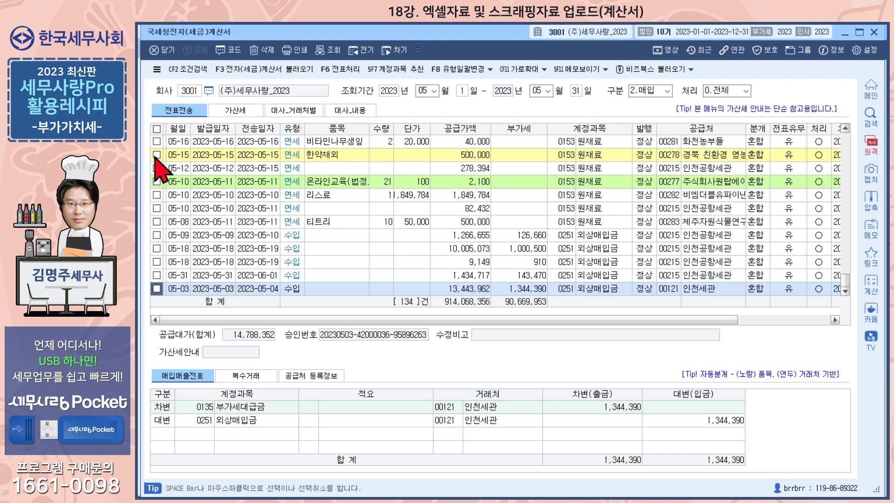
Step: Run 전표처리 on all May purchase invoices, sending every entry to 매입매출전표 and accepting the duplicated data
click(157, 129)
click(347, 71)
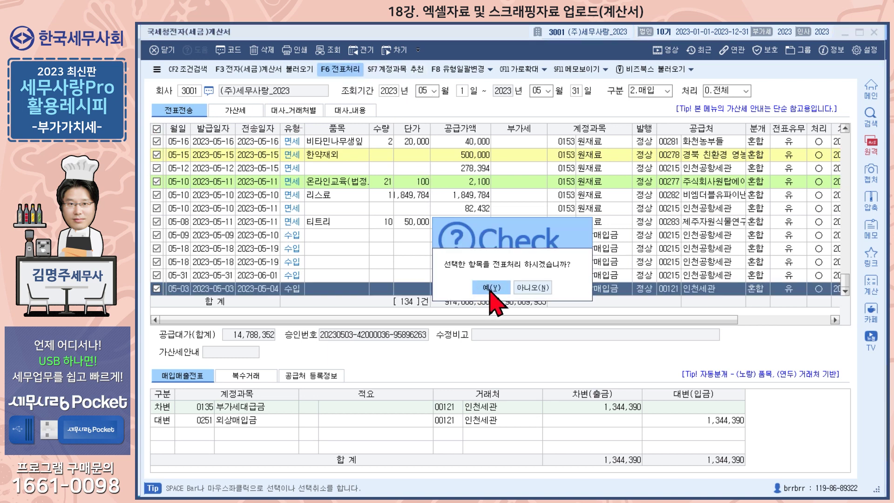
click(500, 289)
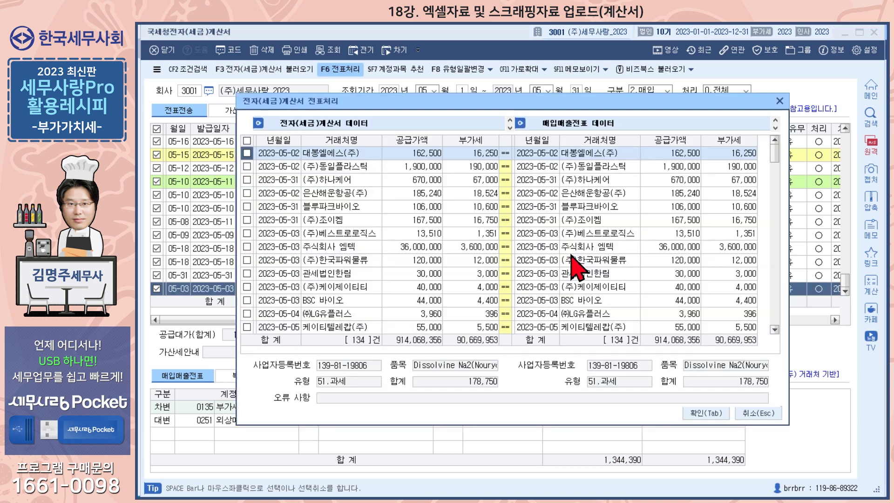
click(710, 413)
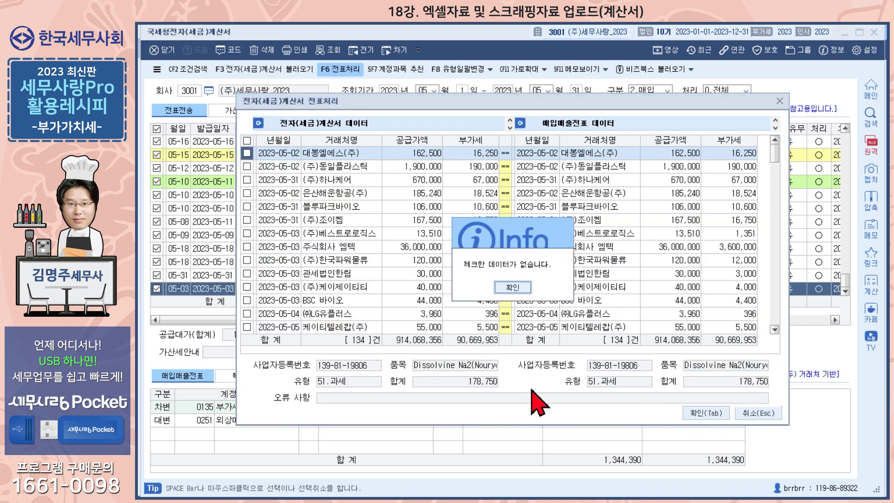
click(512, 287)
click(247, 141)
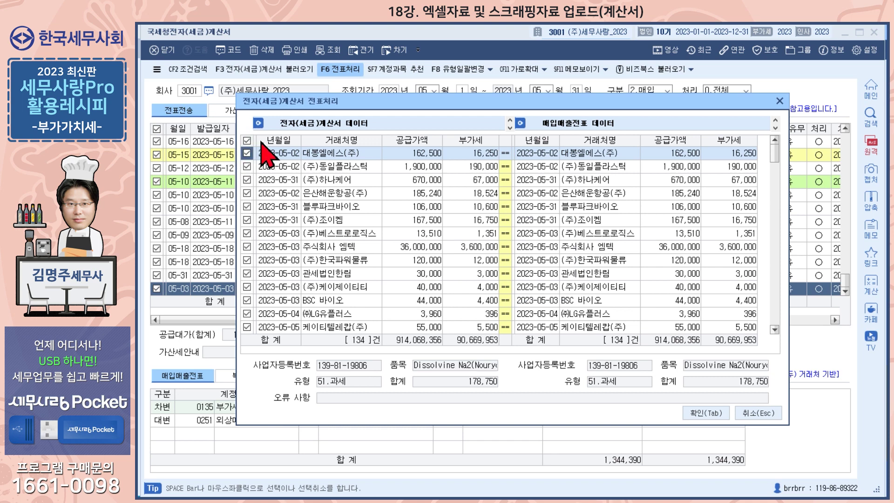
click(703, 412)
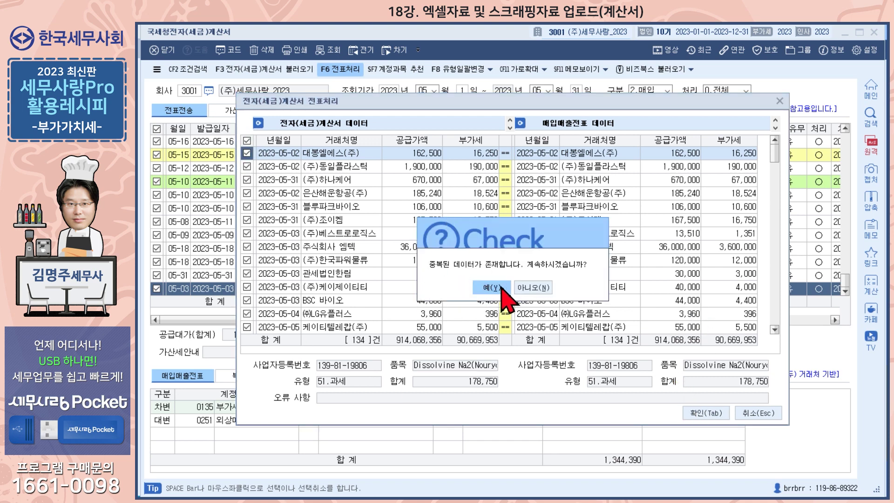
click(493, 287)
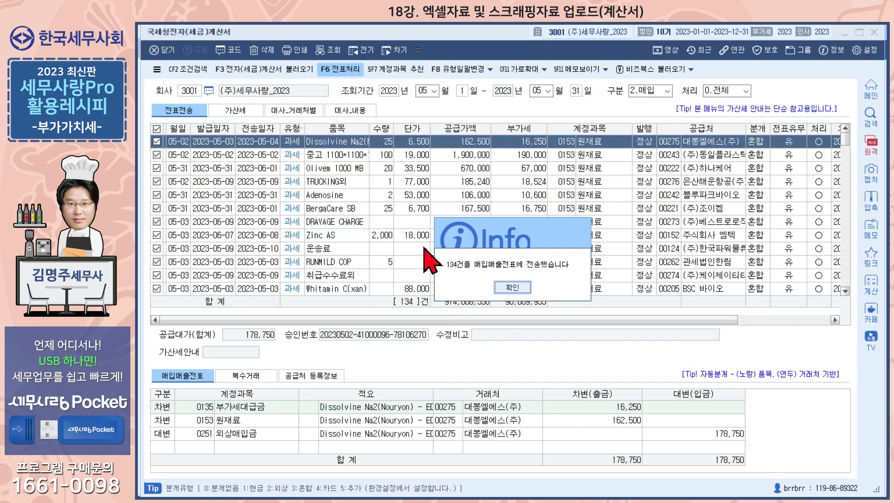
click(513, 287)
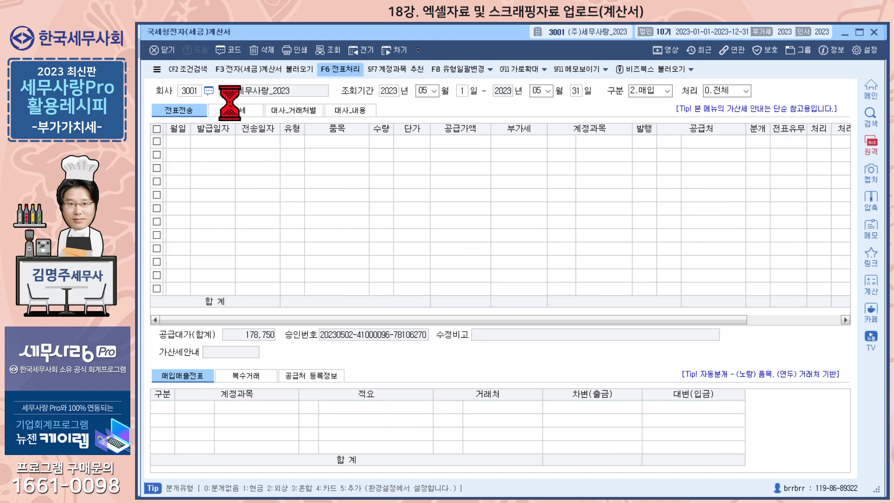
Step: Switch to 매입매출전표입력 and query the slips from 2023-05 to 2023-05
mouse_move(455, 495)
click(449, 475)
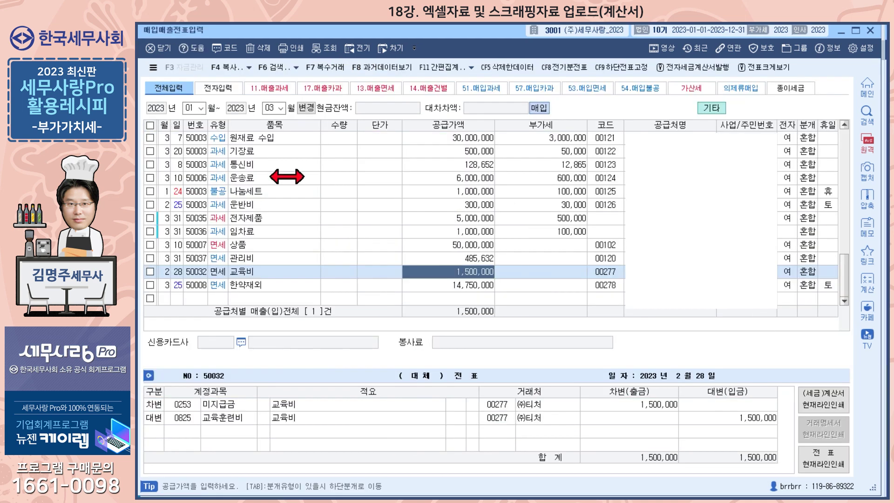
click(190, 108)
click(201, 108)
click(189, 152)
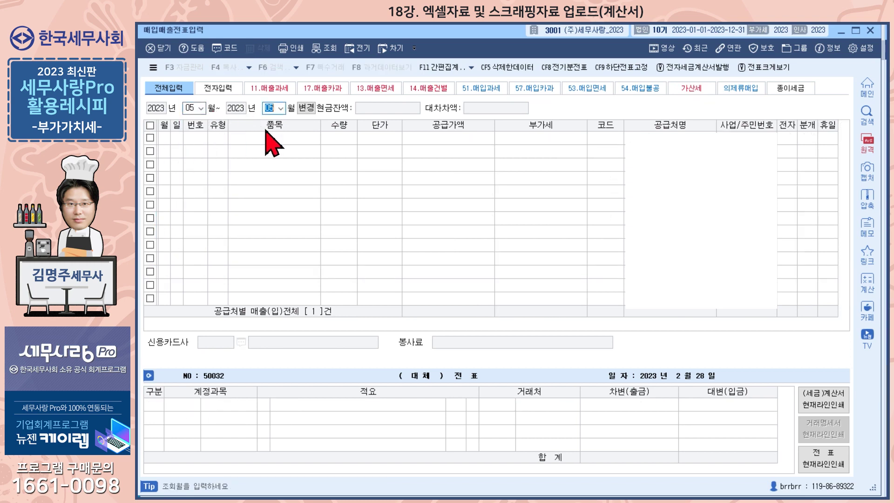
key(Return)
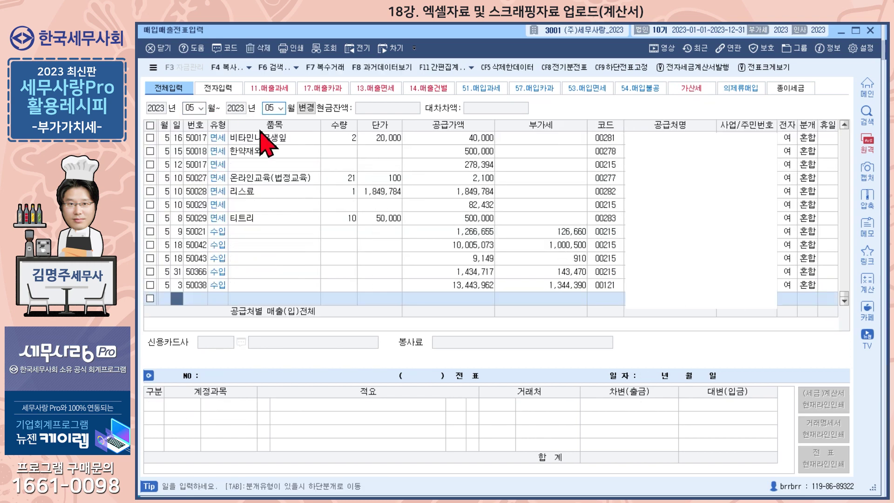
Step: Look through the May 면세 purchase slips and examine the journal entries of the 2023년04월 비과세 slips
click(268, 195)
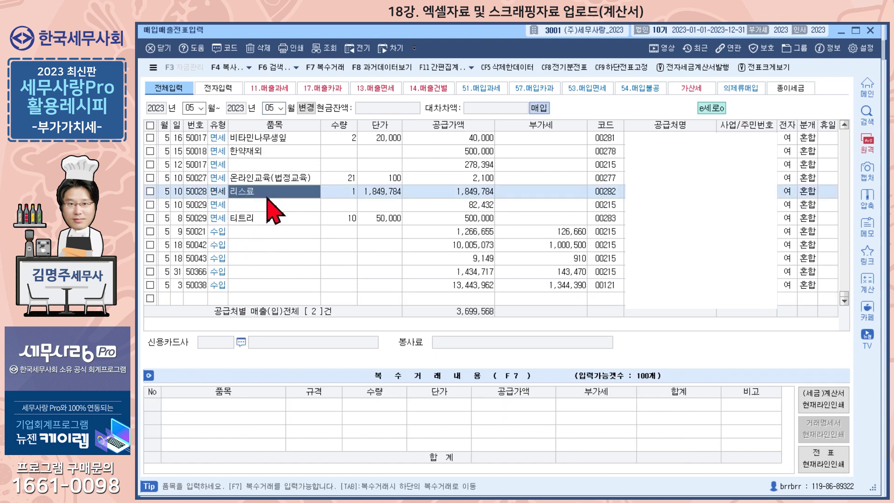
scroll(274, 212, up, 12)
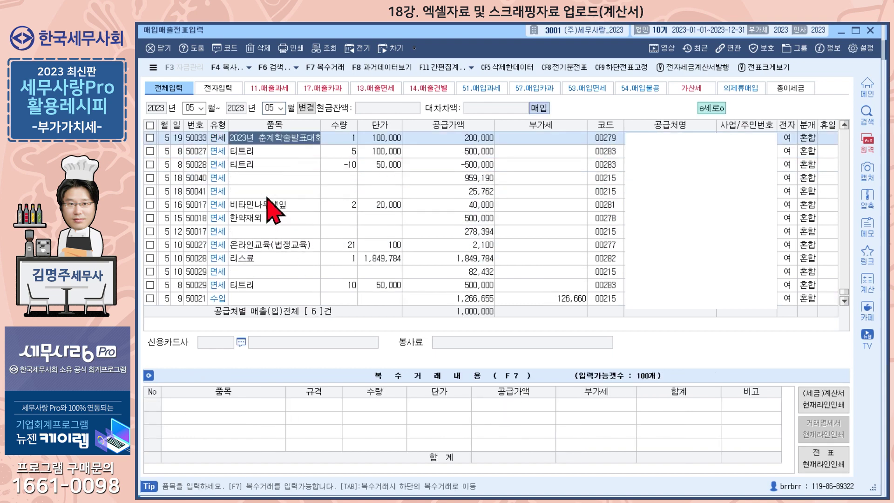
scroll(274, 212, up, 2)
scroll(274, 212, down, 7)
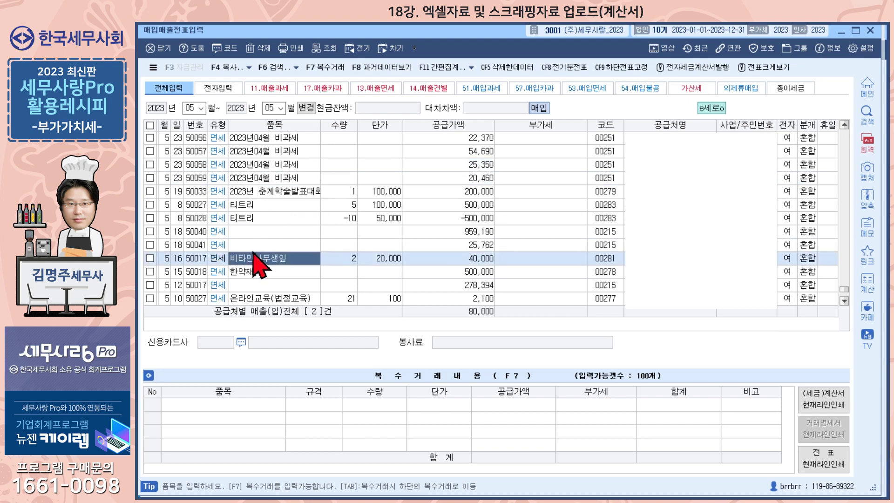
scroll(248, 225, up, 3)
scroll(248, 225, down, 15)
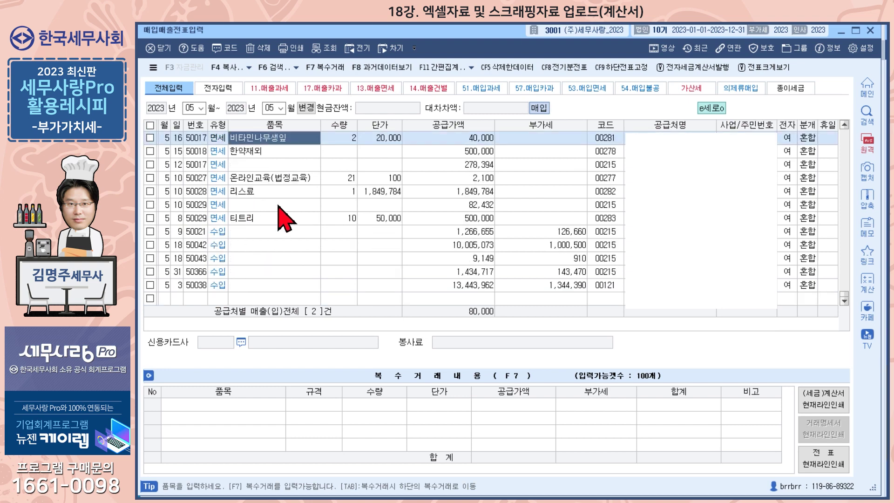
scroll(251, 229, up, 12)
click(272, 169)
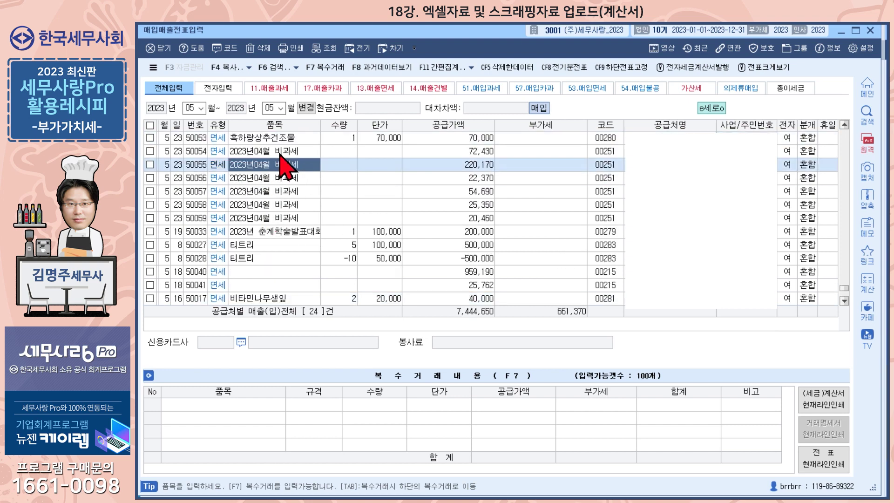
click(448, 164)
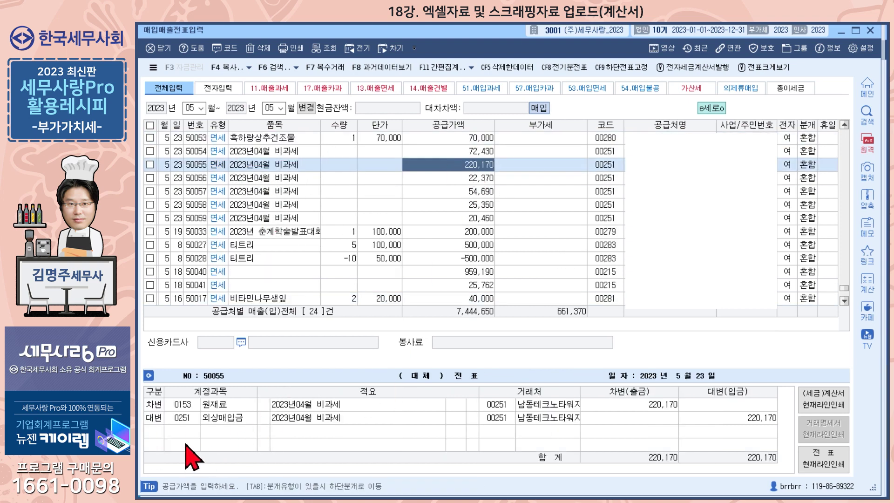
click(458, 180)
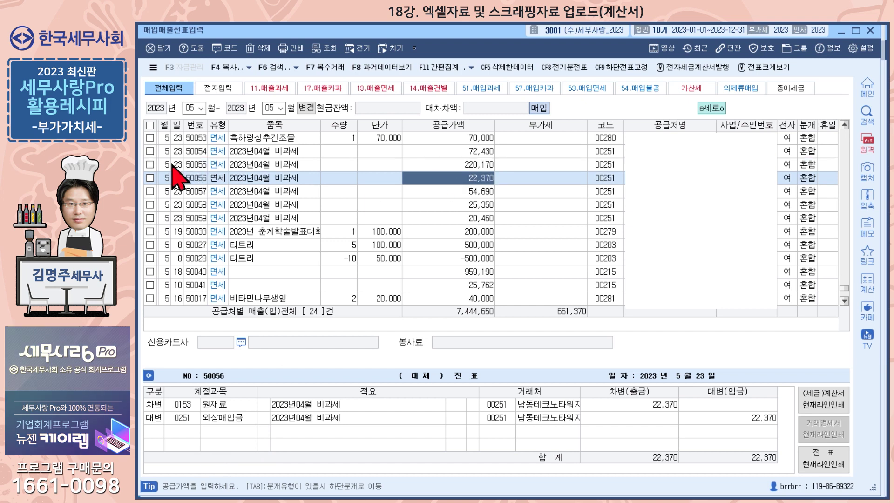
Step: Convert the account code of the six 2023년04월 비과세 slips dated May 23 from 153 원재료 to 837 with 코드변환
click(149, 151)
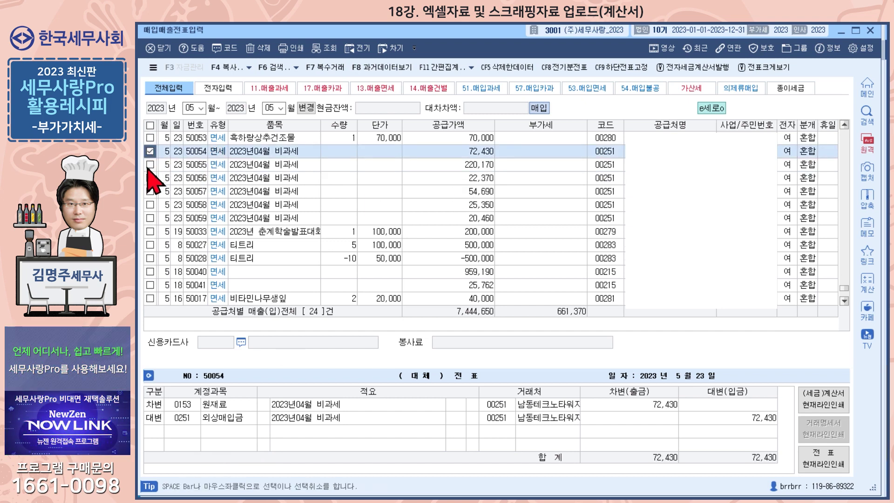
click(150, 165)
click(150, 178)
click(150, 192)
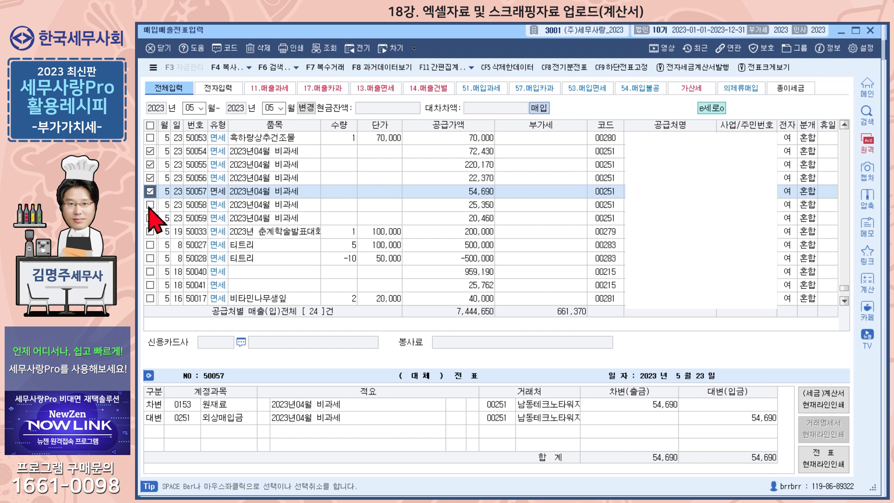
click(150, 205)
click(150, 218)
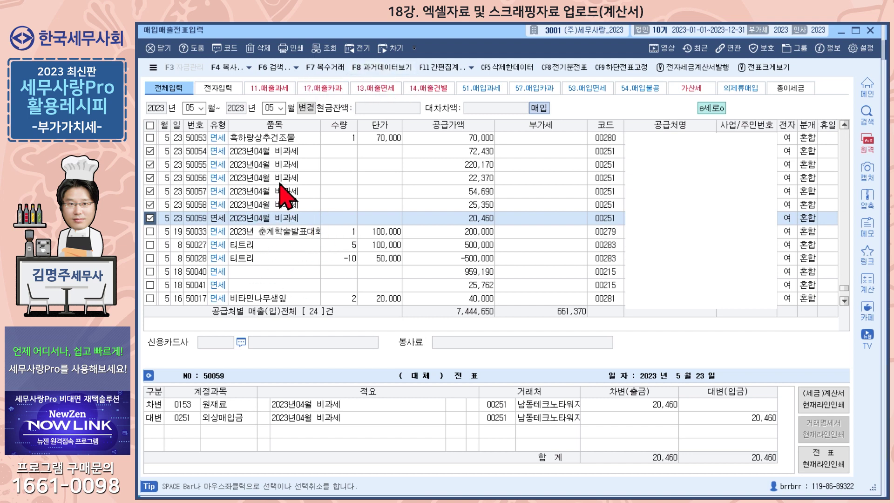
click(472, 68)
click(466, 370)
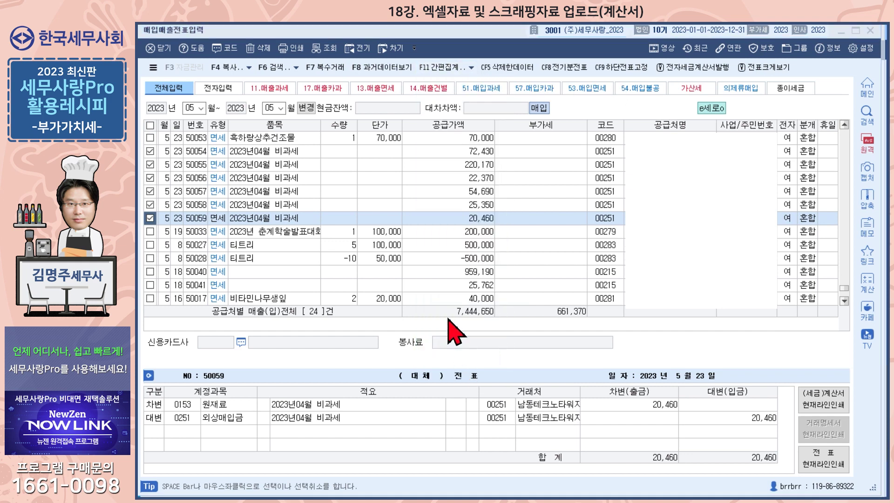
click(385, 208)
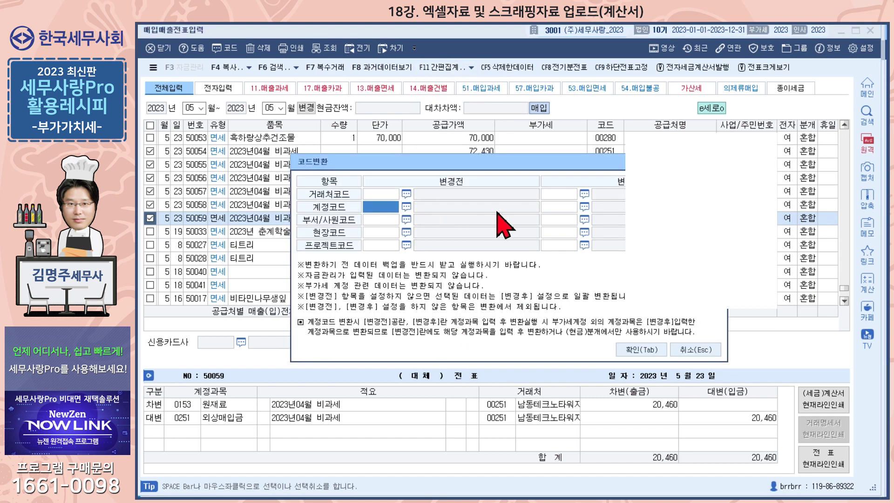
text(153)
key(Return)
text(837)
key(Return)
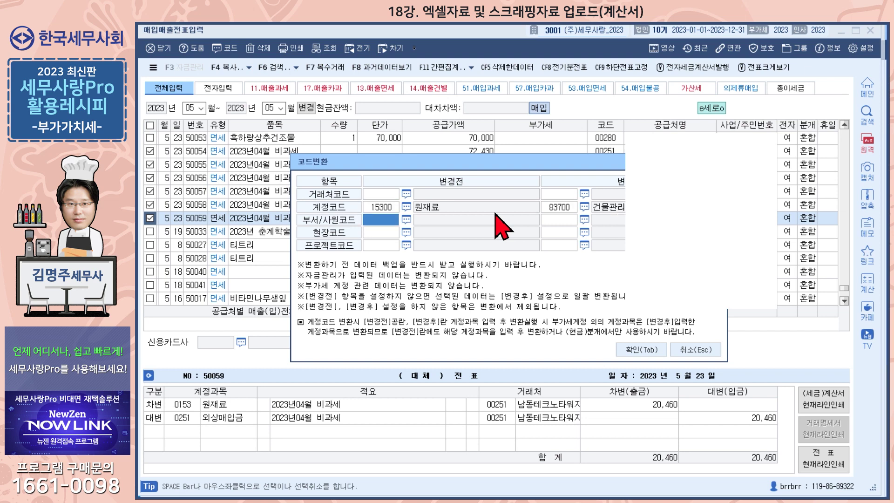
click(636, 350)
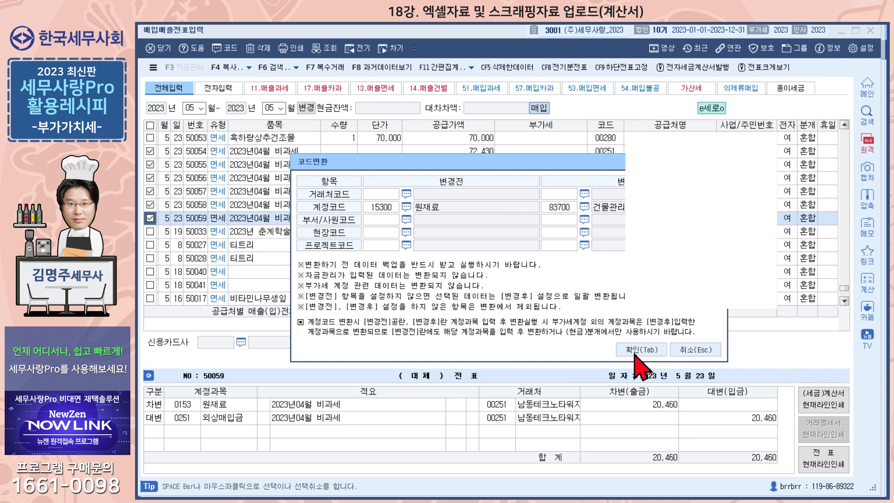
click(488, 290)
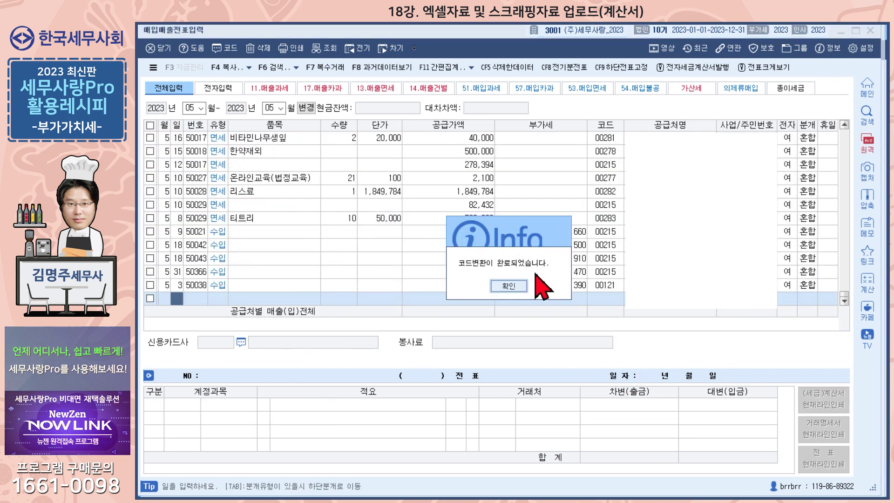
click(509, 285)
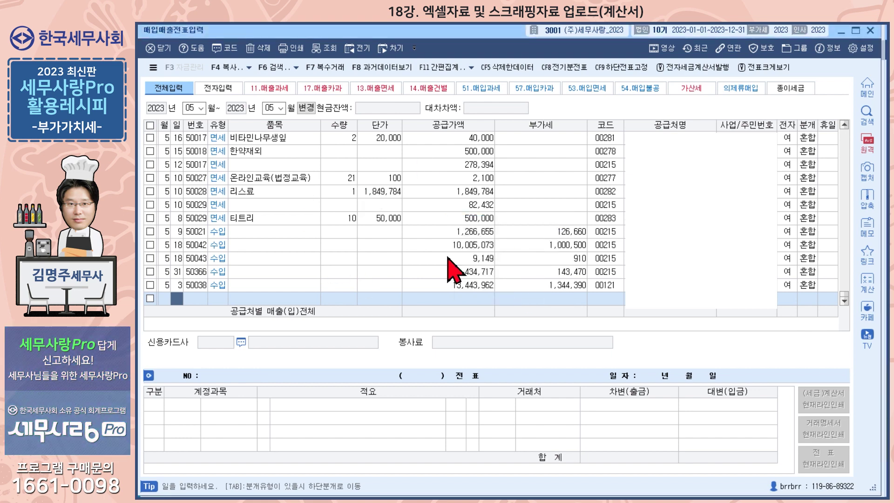
Step: Examine the journal entries of the May 수입 slips and the 면세 티트리 slip, and close the slip list
click(480, 232)
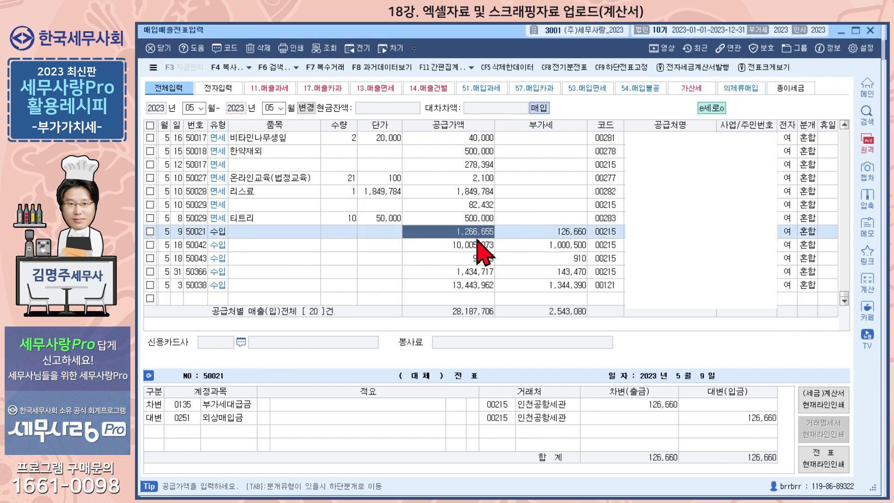
key(Down)
key(Down)
key(Down)
key(Down)
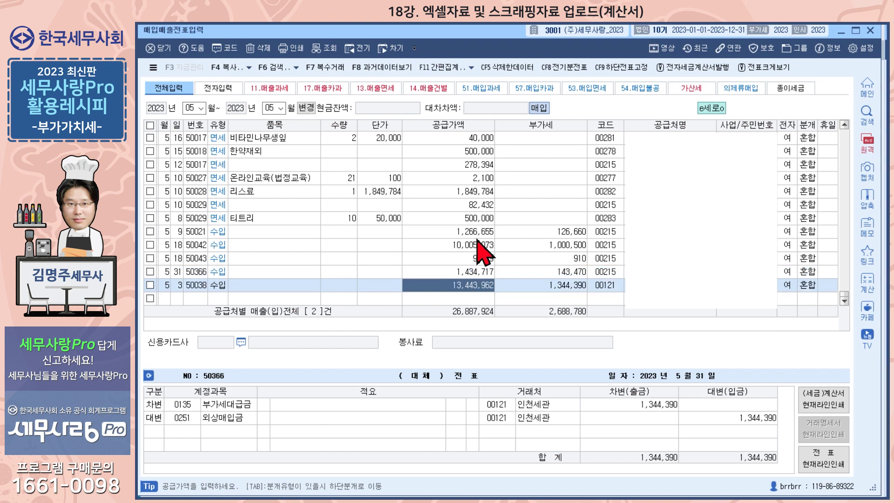
click(472, 244)
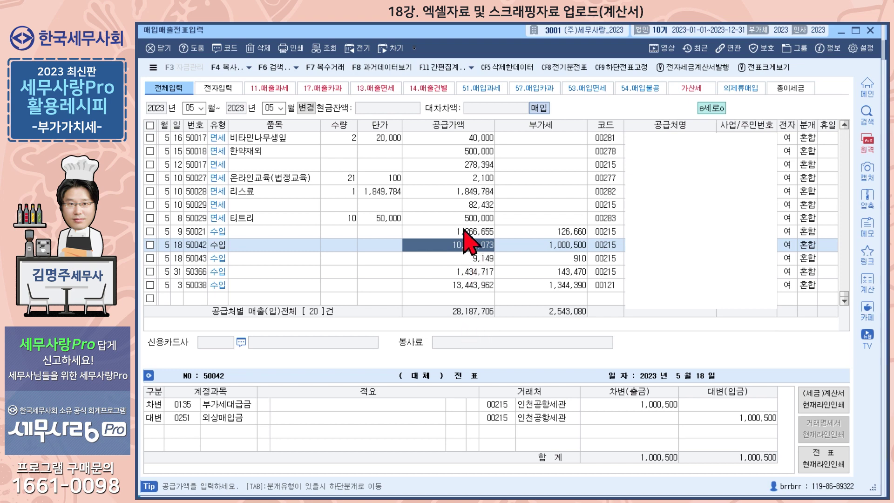
click(464, 229)
click(467, 217)
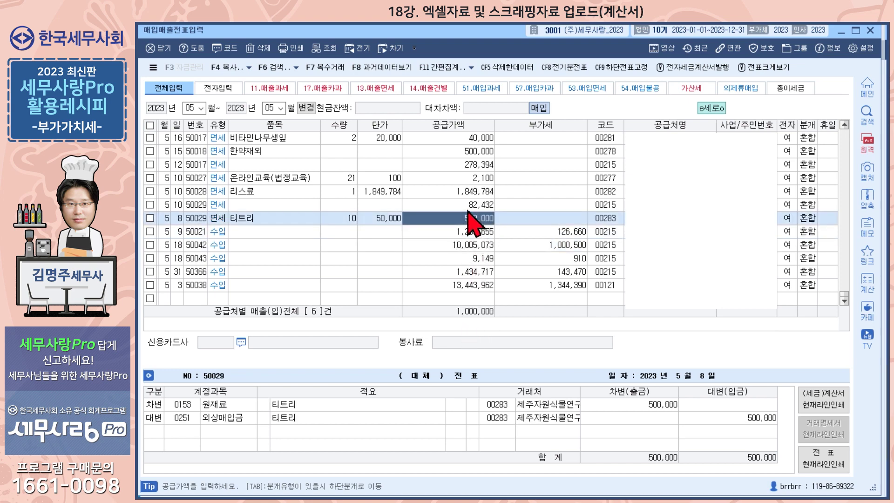
scroll(434, 209, up, 3)
scroll(433, 210, down, 3)
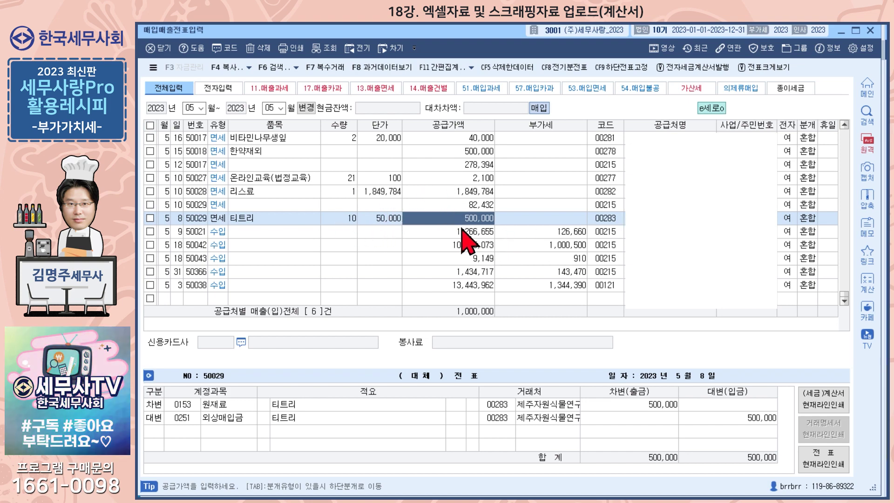
click(161, 46)
click(530, 295)
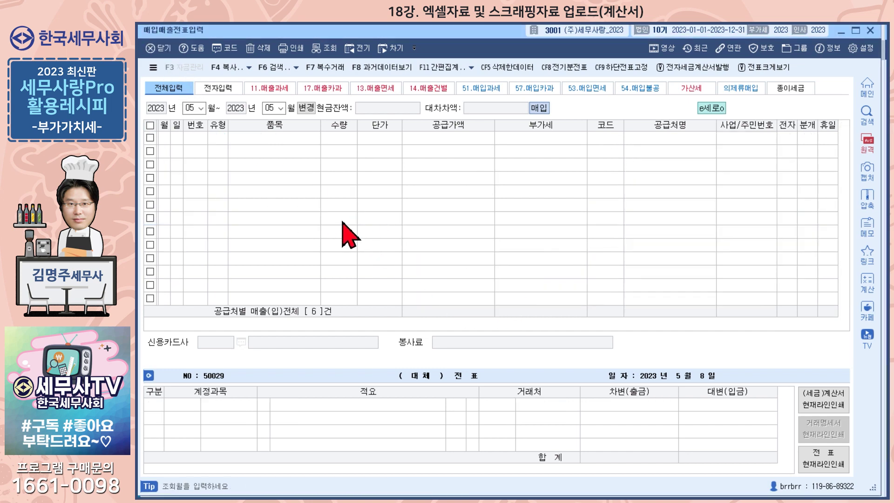